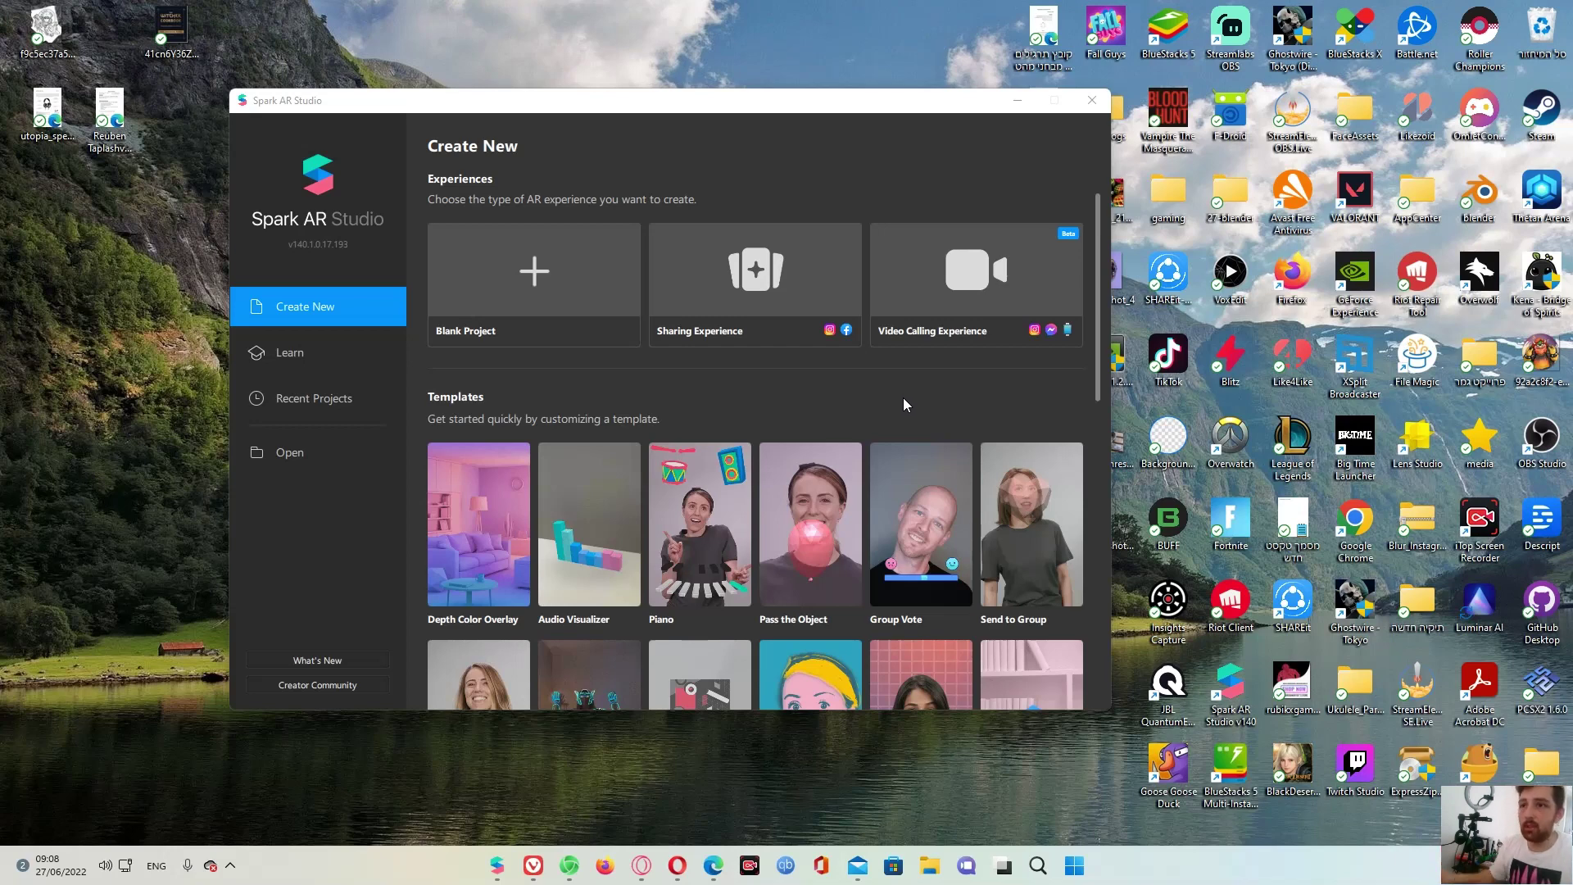
Create a blank project, maximize the window, and close the Tip of the Day panel
{"action": "left_click", "coordinate": [571, 286]}
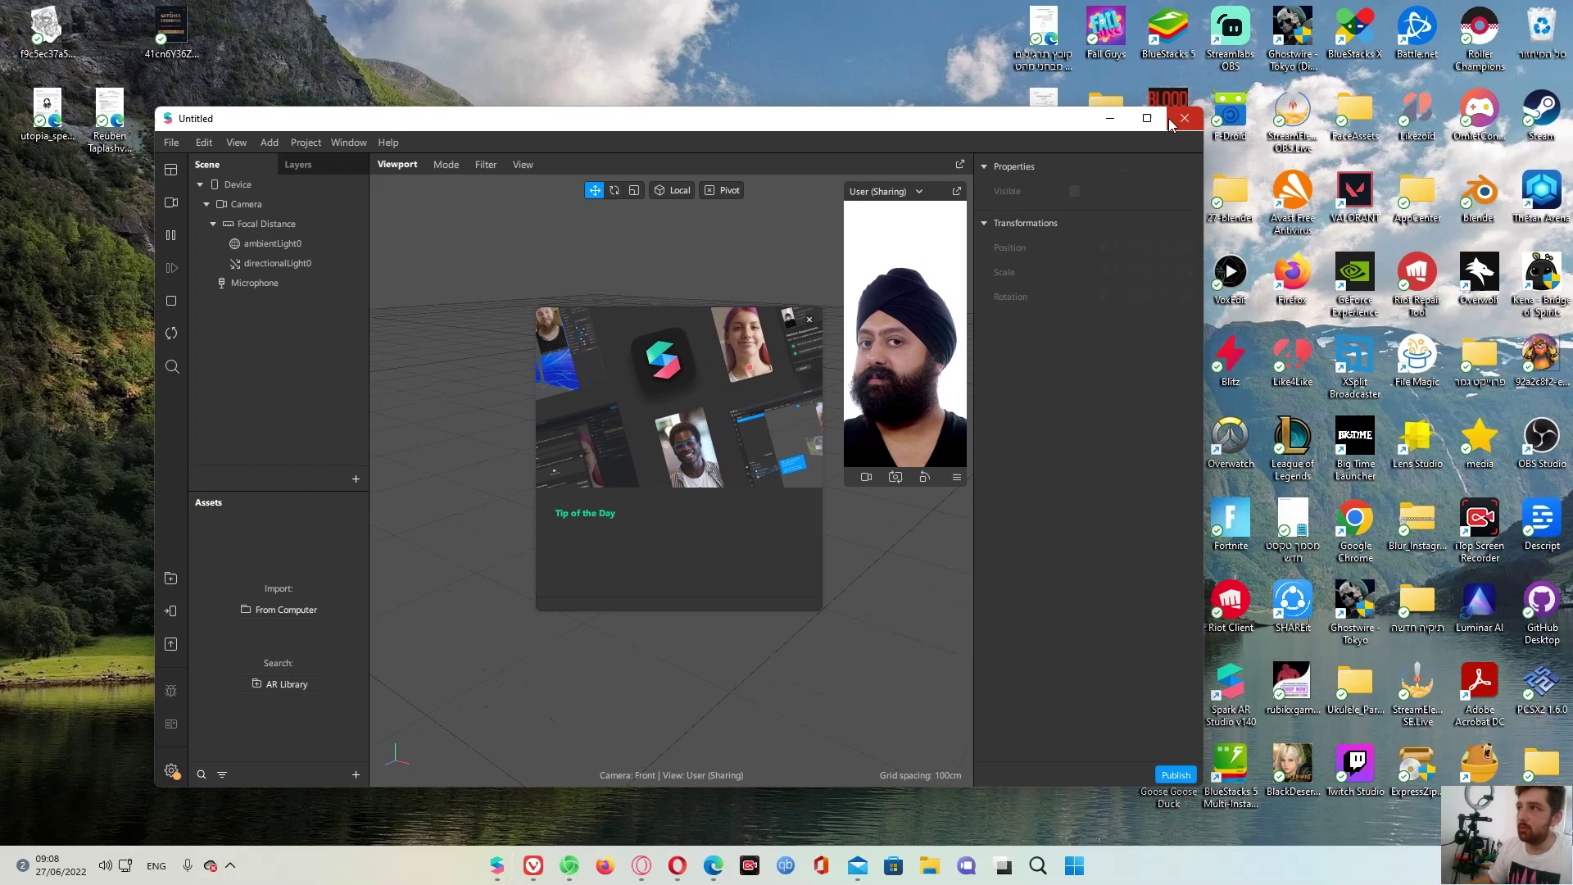
{"action": "left_click", "coordinate": [1147, 118]}
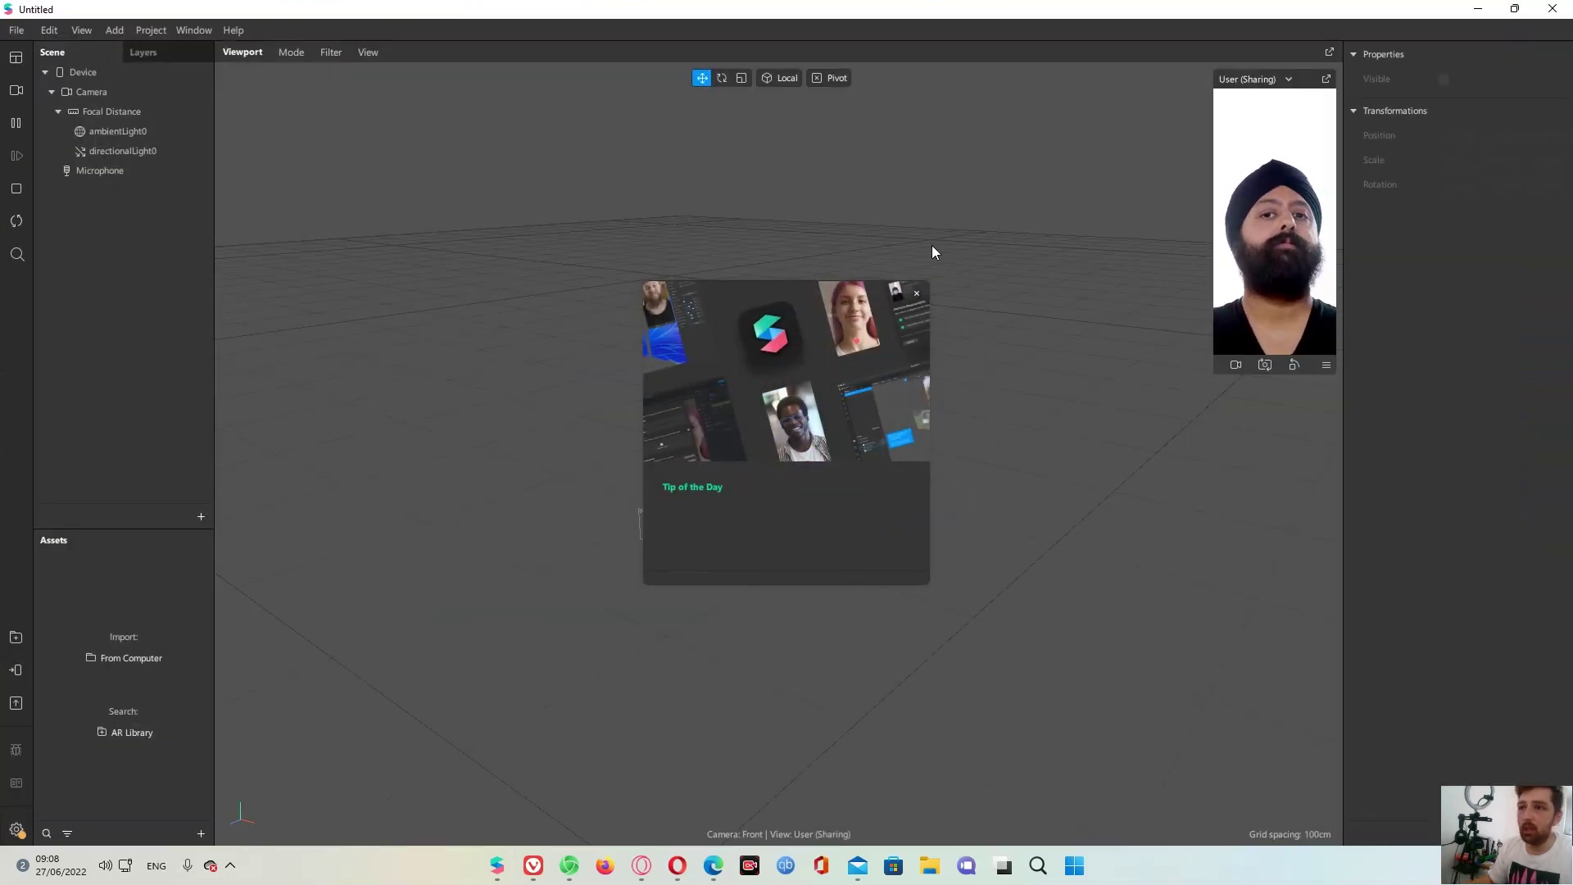
{"action": "left_click", "coordinate": [917, 294]}
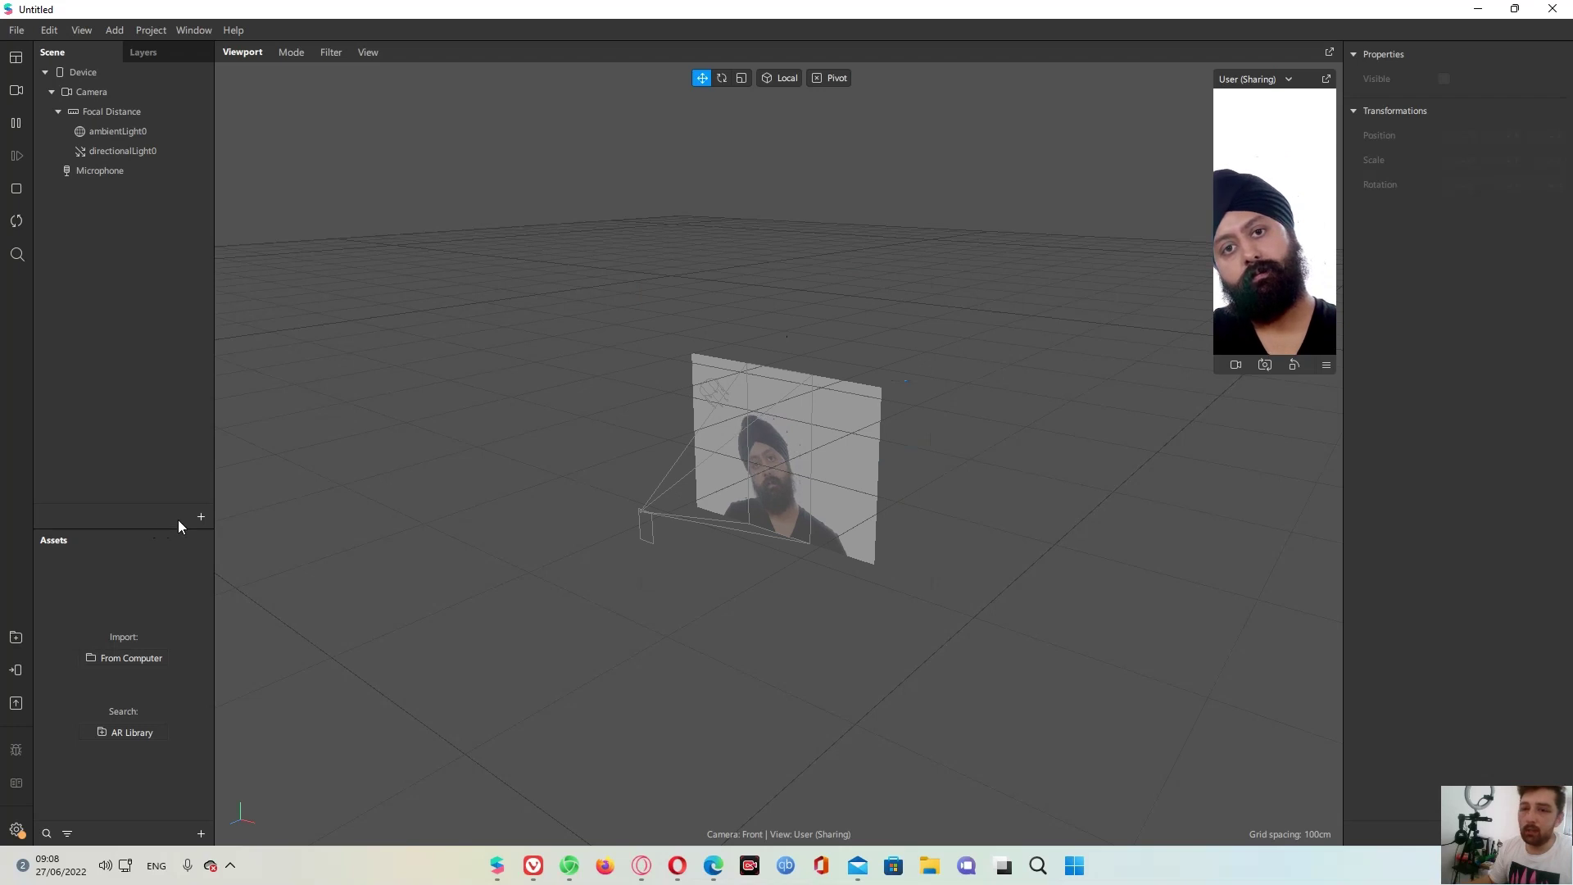
Insert a plane into the scene and duplicate it with Ctrl+D
{"action": "left_click", "coordinate": [199, 517]}
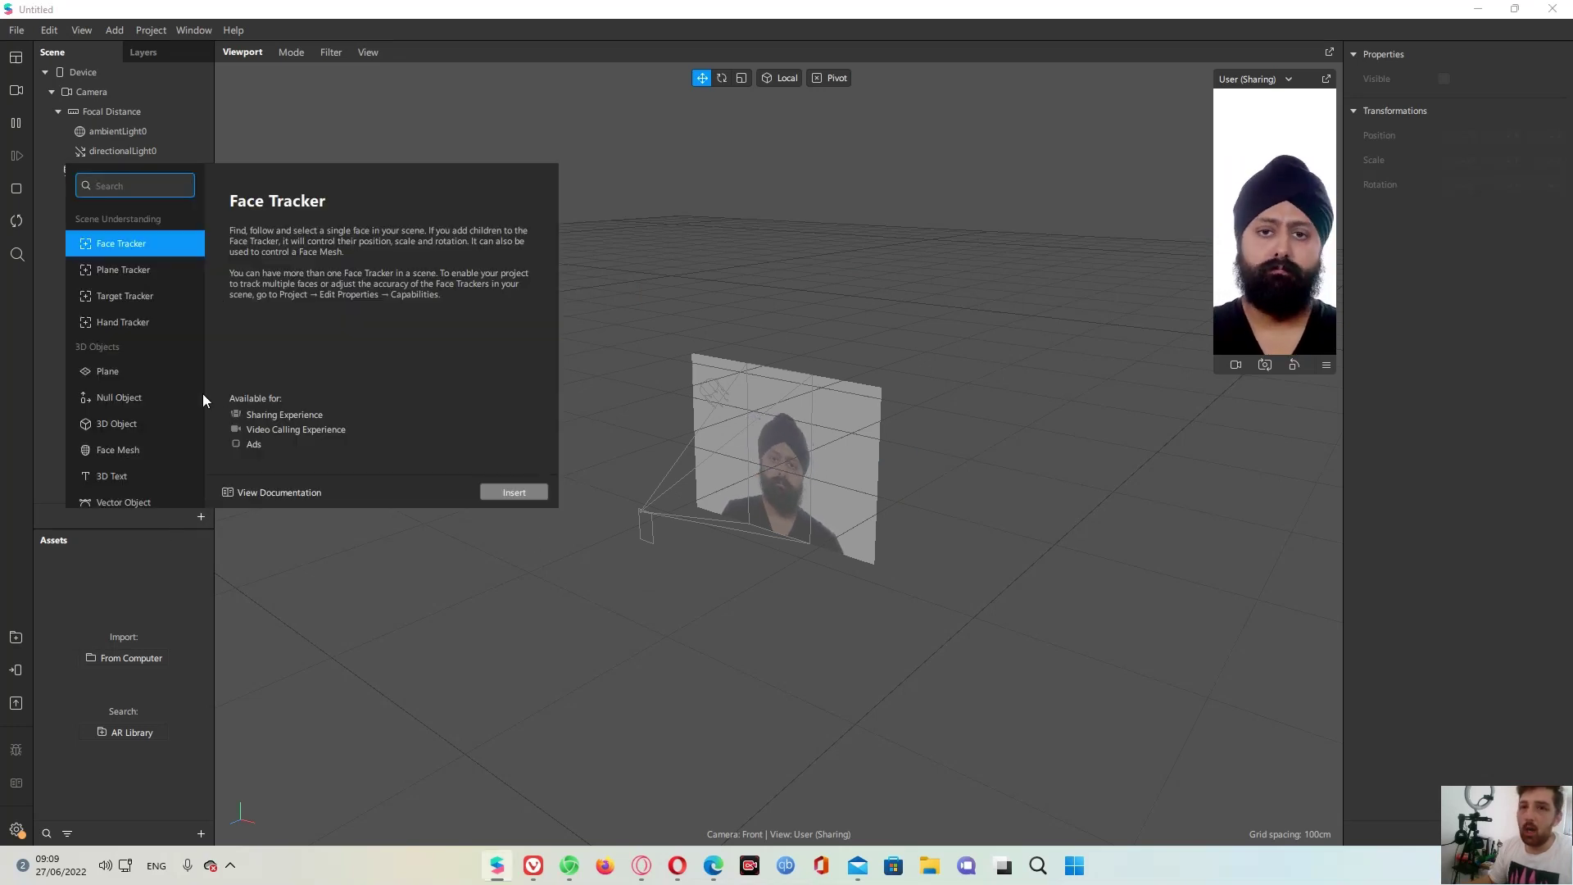
{"action": "left_click", "coordinate": [132, 378]}
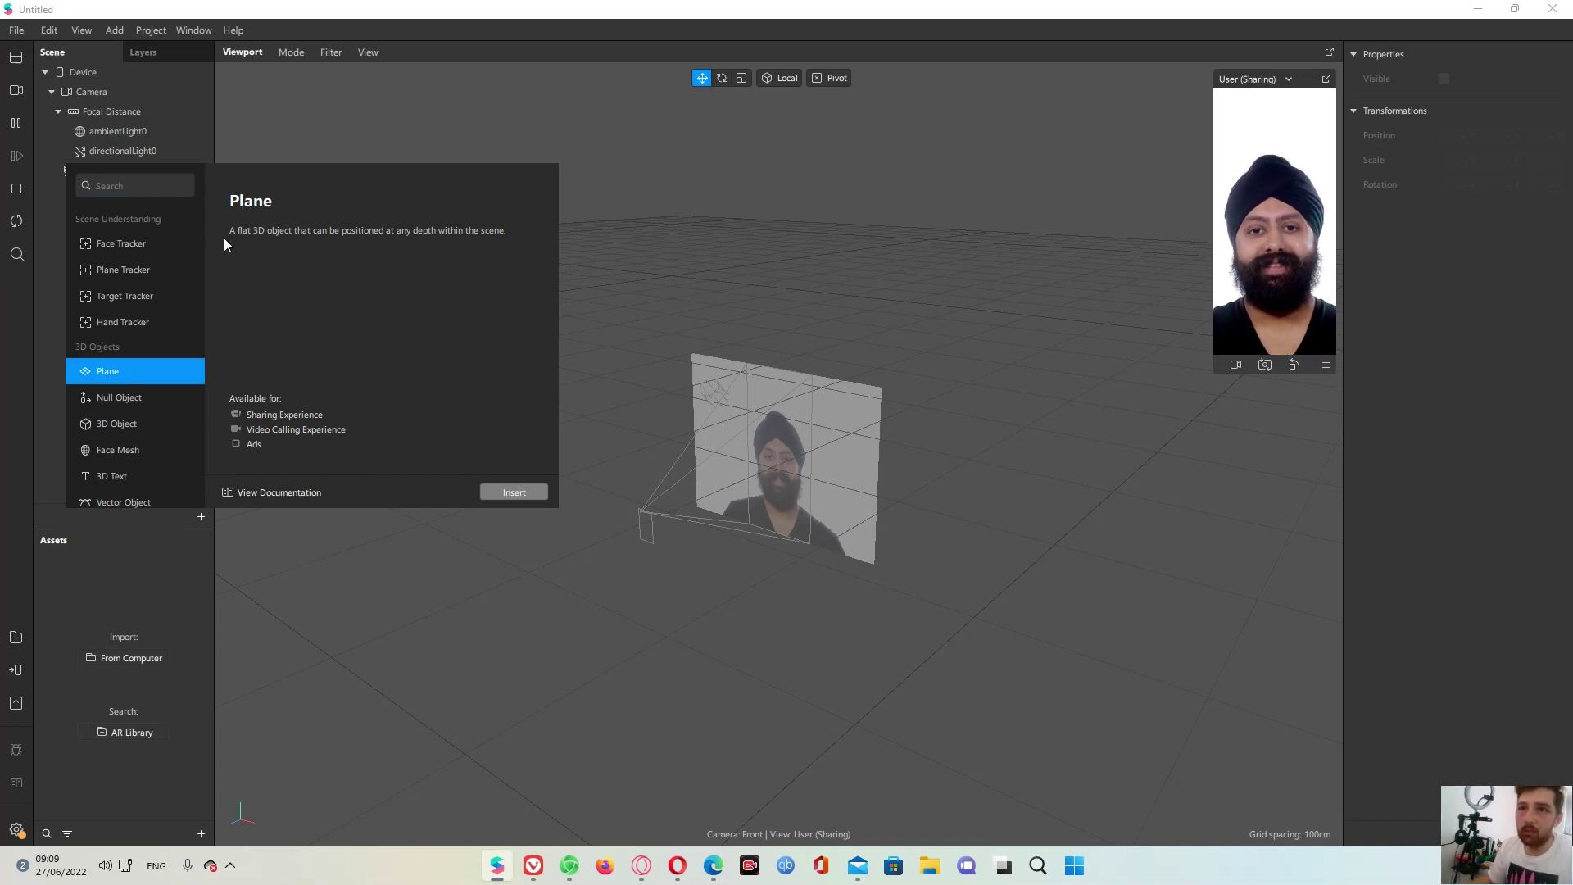
{"action": "left_click", "coordinate": [498, 492]}
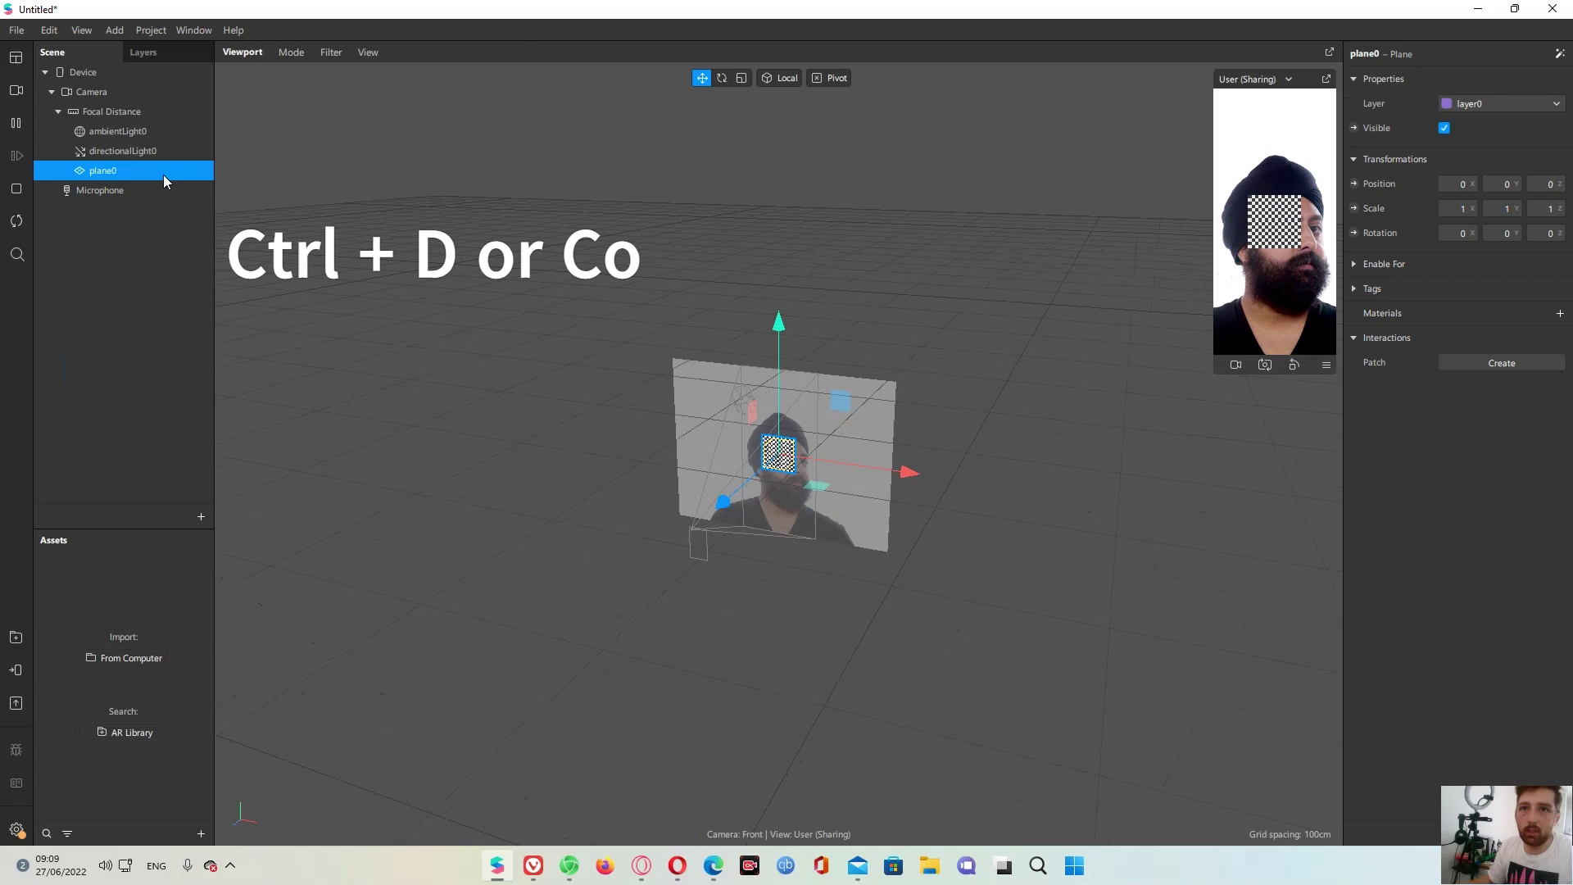
{"action": "key", "text": "ctrl+d"}
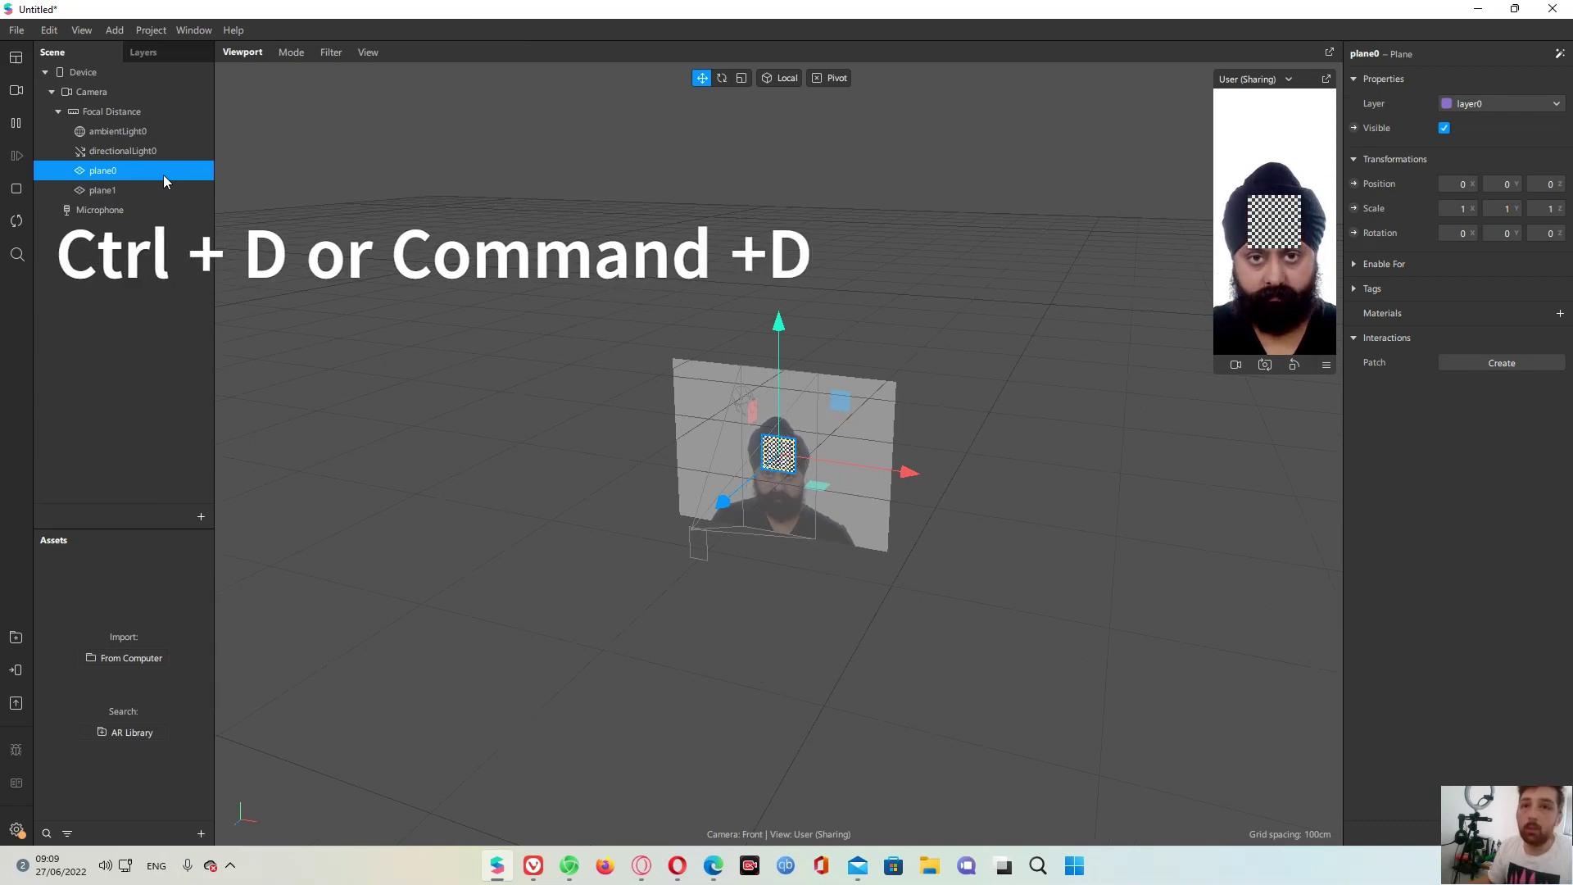
{"action": "key", "text": "ctrl+d"}
{"action": "key", "text": "ctrl+d"}
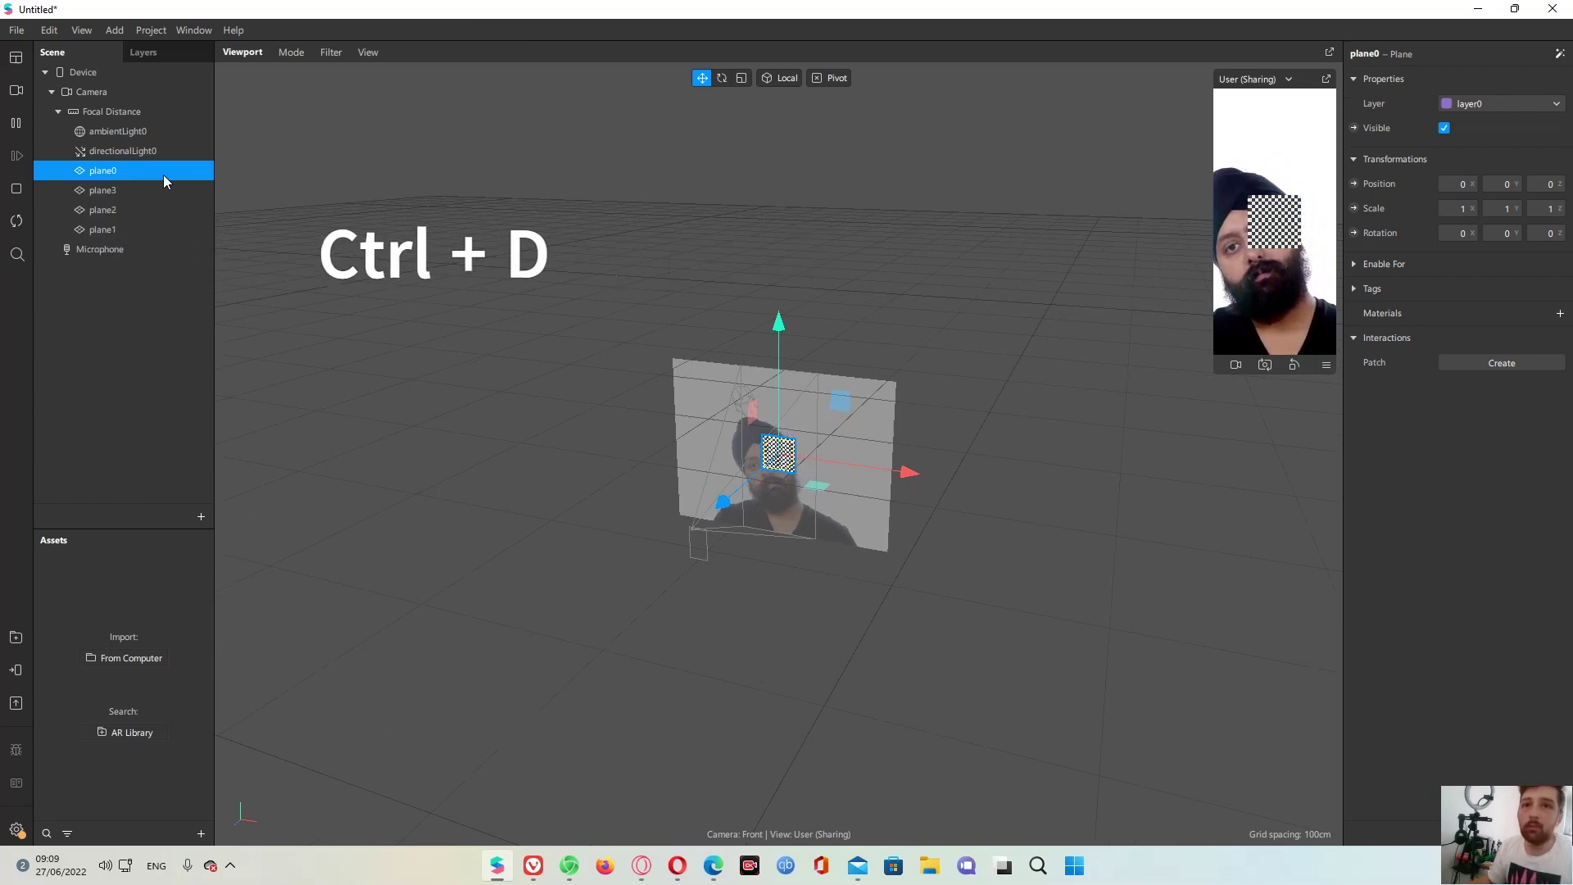
{"action": "key", "text": "ctrl+d"}
Scale and move the planes so all five form a vertical column
{"action": "scroll", "coordinate": [788, 461], "scroll_direction": "up", "scroll_amount": 5}
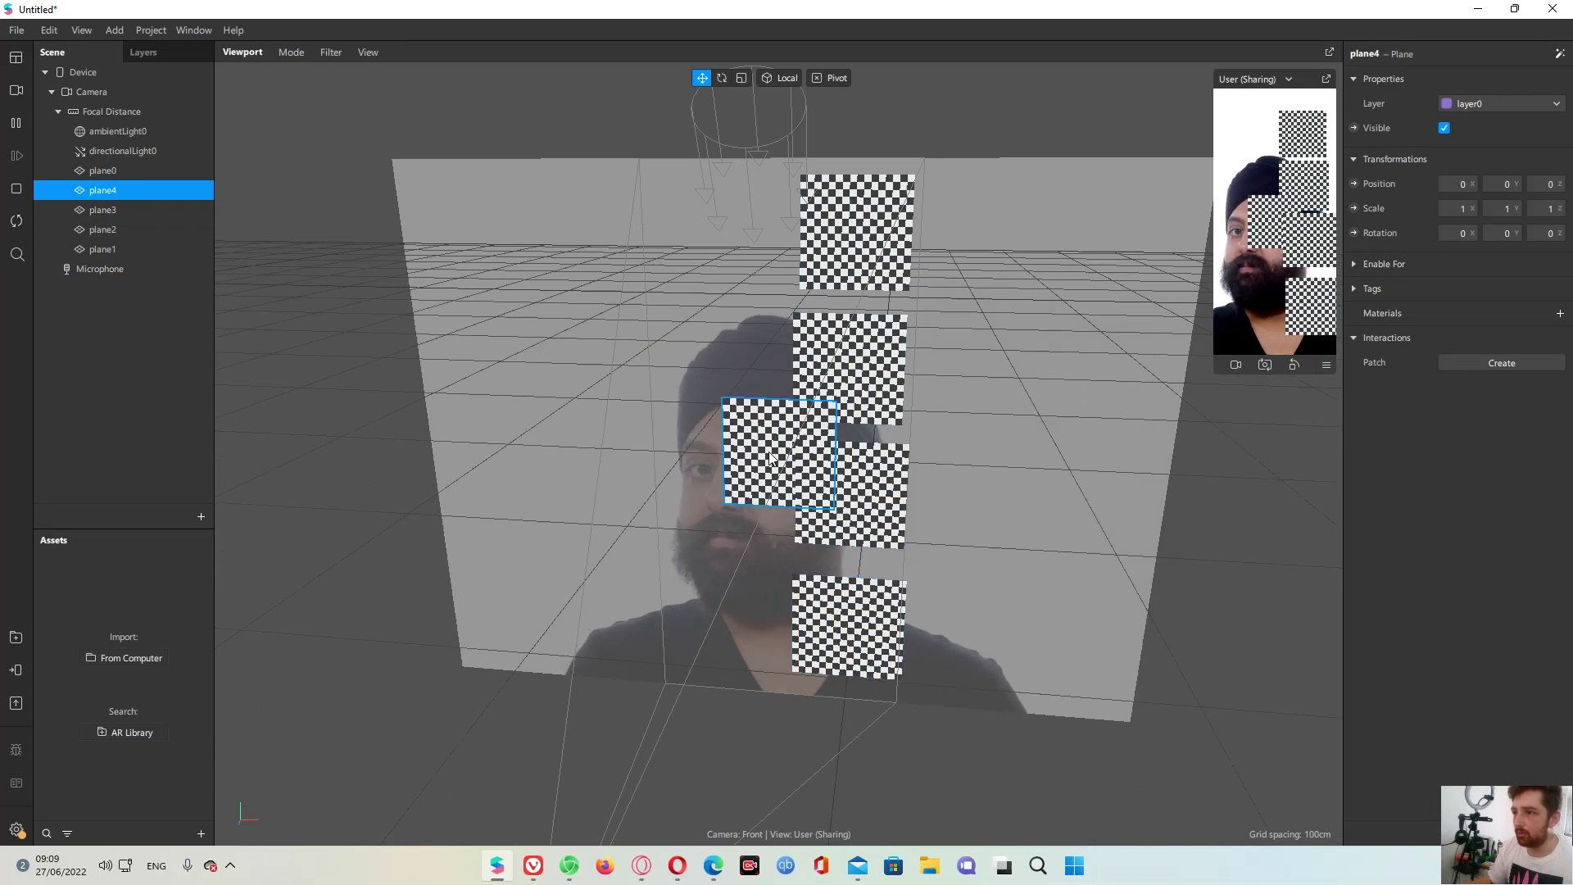
{"action": "left_click", "coordinate": [741, 78]}
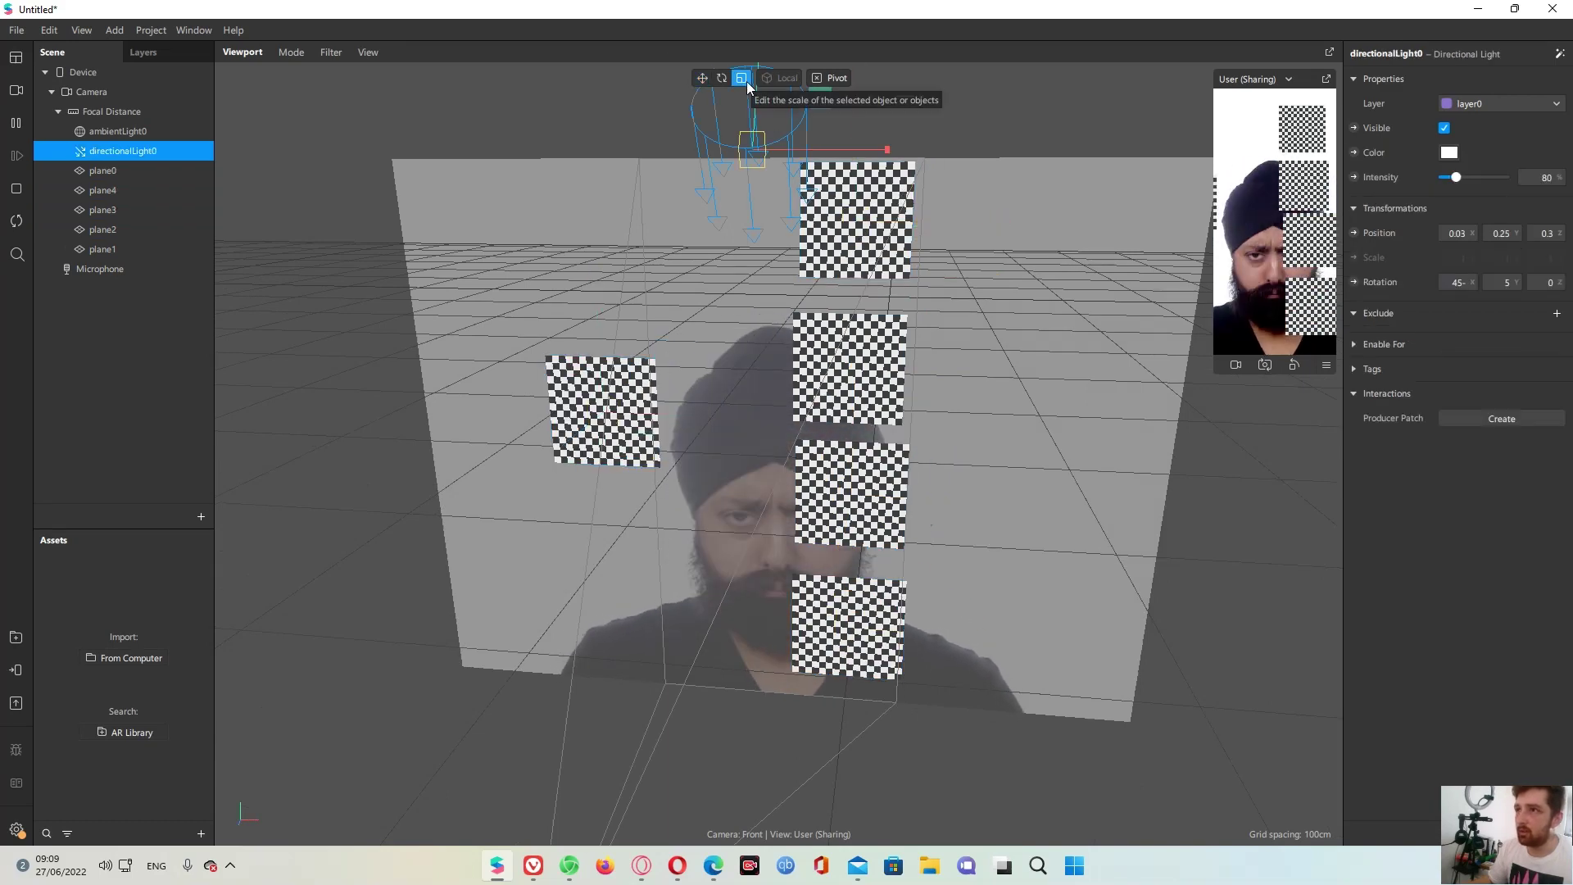
{"action": "left_click_drag", "start_coordinate": [848, 372], "coordinate": [847, 336]}
{"action": "left_click_drag", "start_coordinate": [852, 494], "coordinate": [844, 439]}
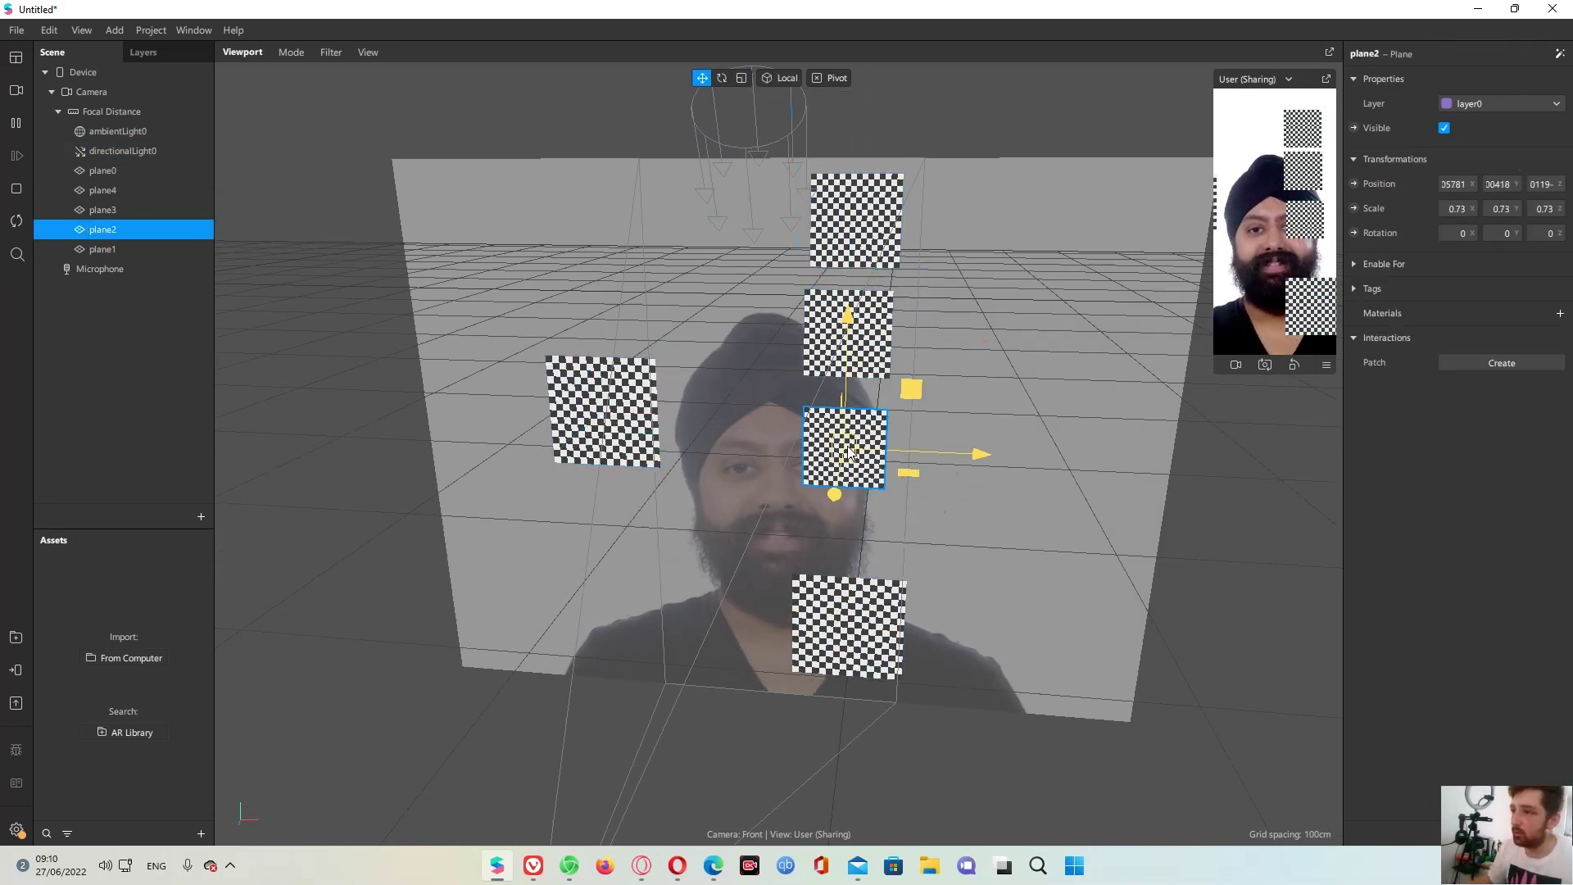
{"action": "left_click_drag", "start_coordinate": [848, 627], "coordinate": [835, 525]}
{"action": "left_click_drag", "start_coordinate": [909, 483], "coordinate": [893, 498]}
{"action": "left_click_drag", "start_coordinate": [602, 409], "coordinate": [819, 596]}
{"action": "left_click", "coordinate": [836, 527]}
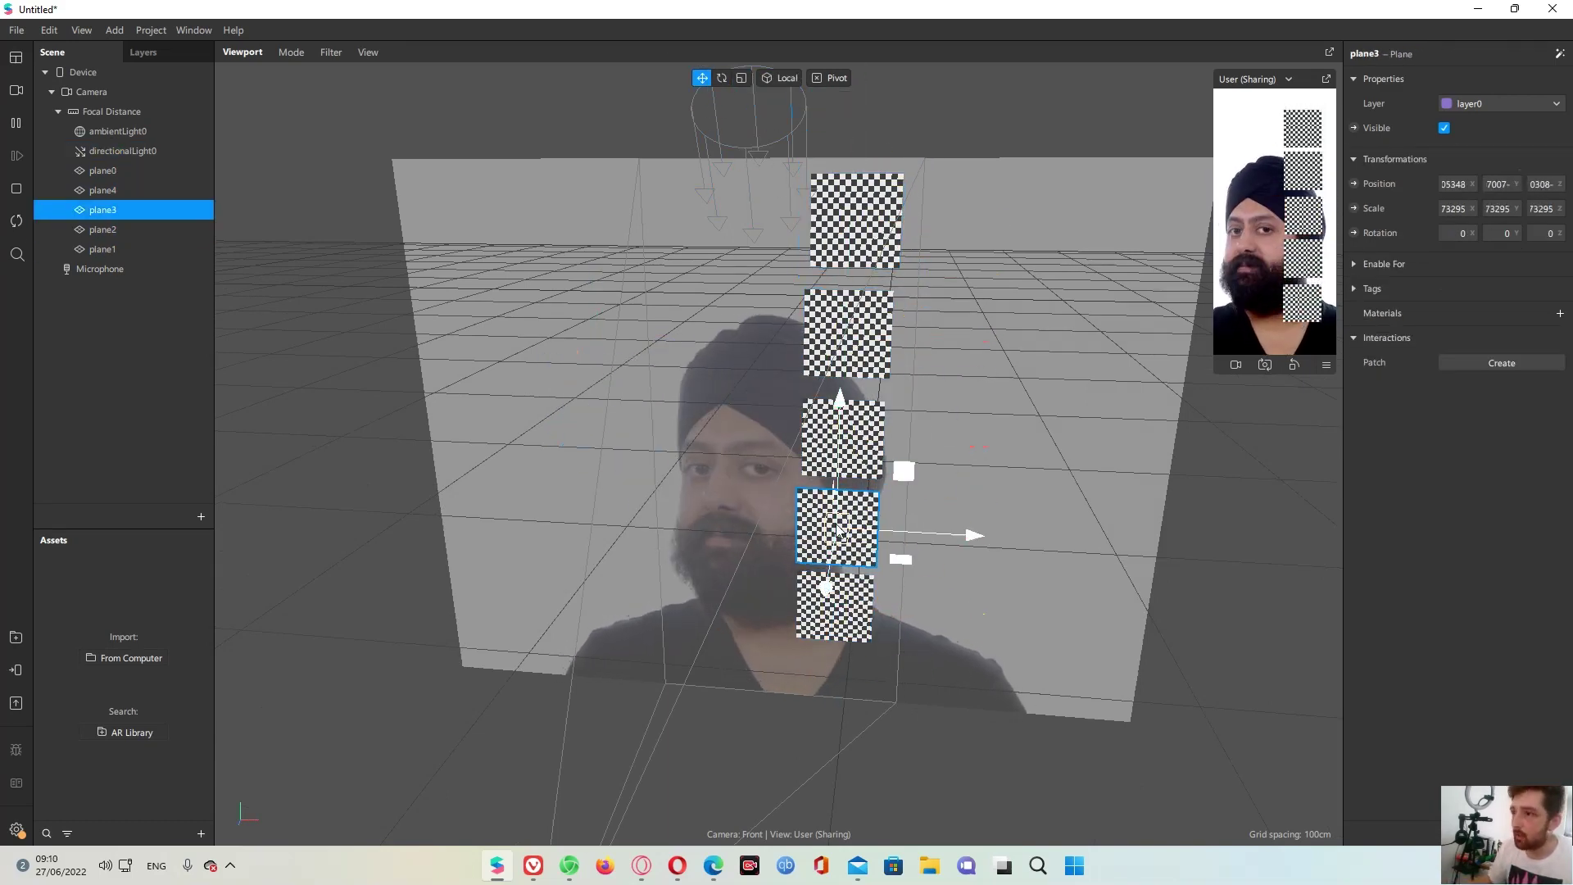
{"action": "left_click", "coordinate": [848, 332]}
{"action": "key", "text": "w"}
{"action": "left_click", "coordinate": [962, 123]}
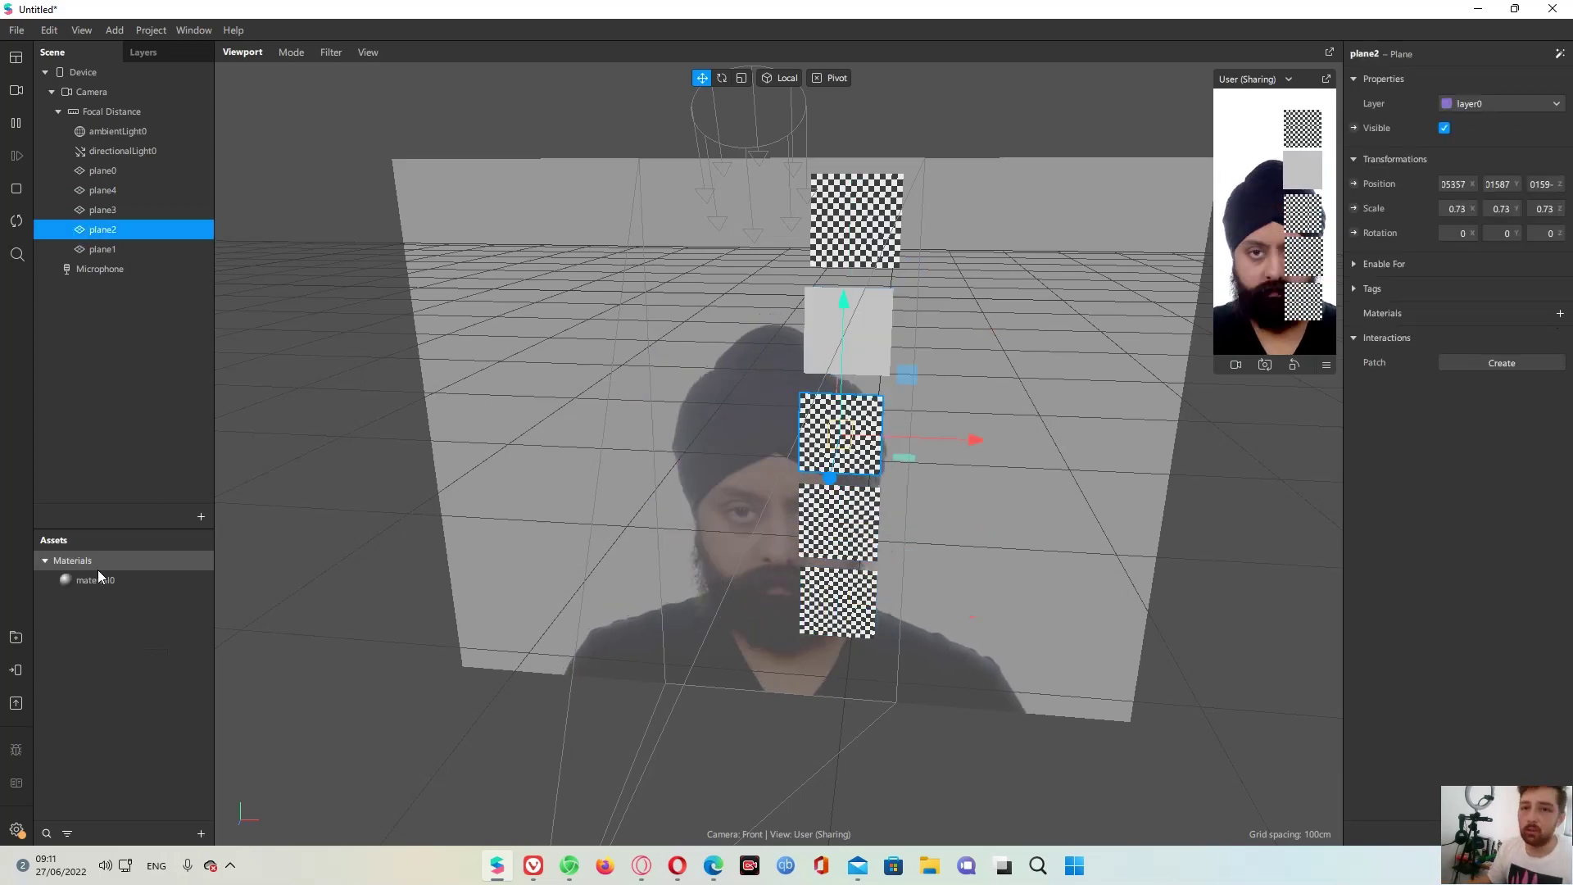
{"action": "left_click", "coordinate": [95, 599]}
Undo the earlier material additions and create new materials for plane1 and plane2
{"action": "key", "text": "ctrl+z"}
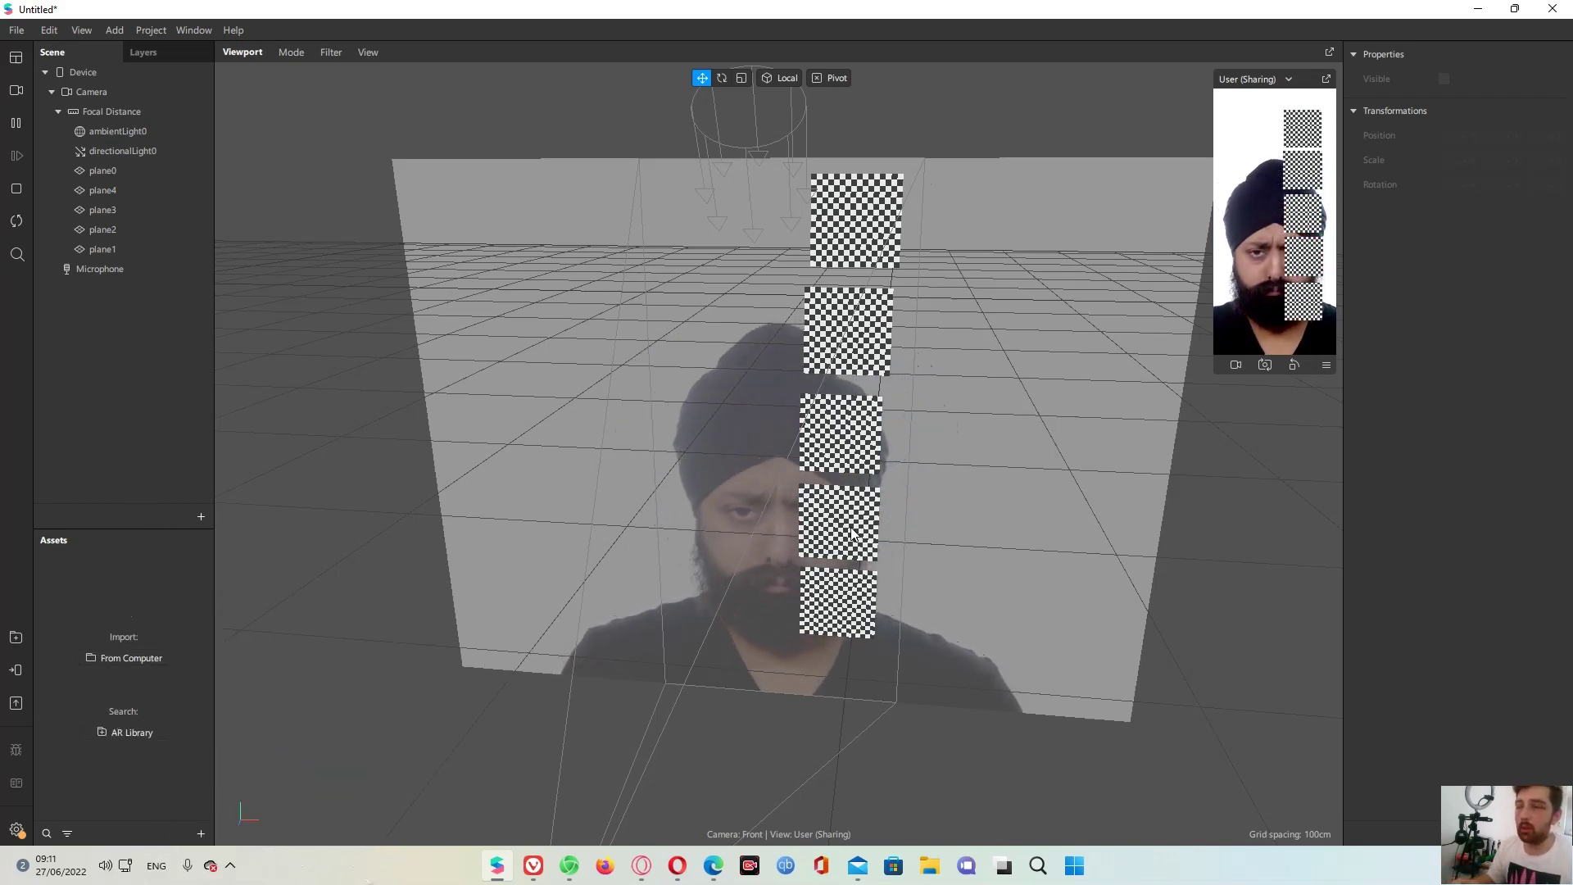
{"action": "left_click", "coordinate": [131, 251]}
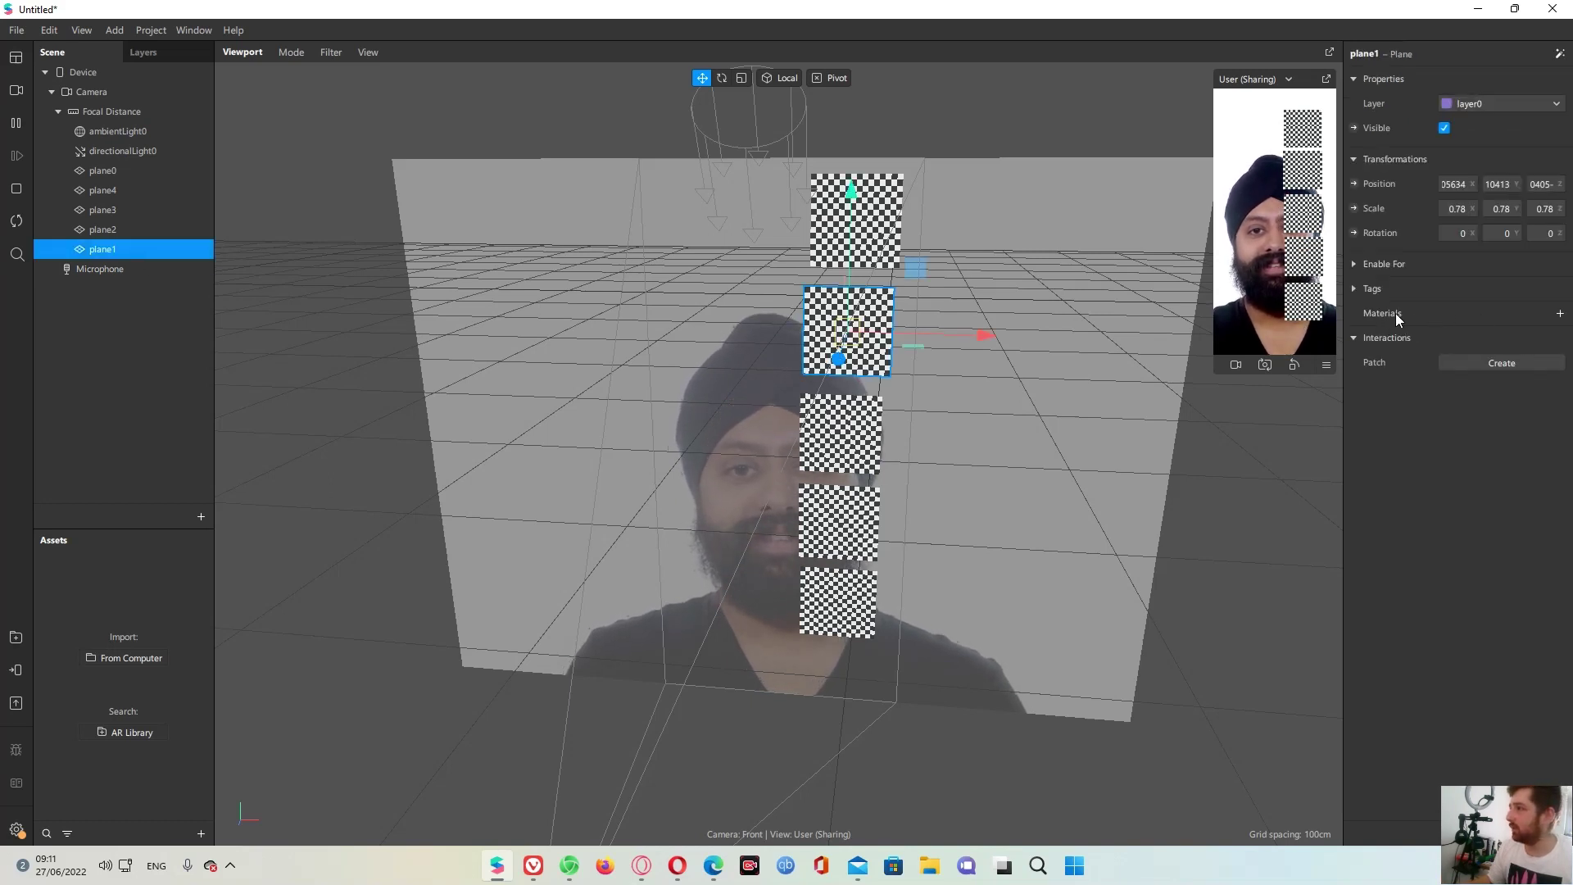
{"action": "left_click", "coordinate": [1560, 314]}
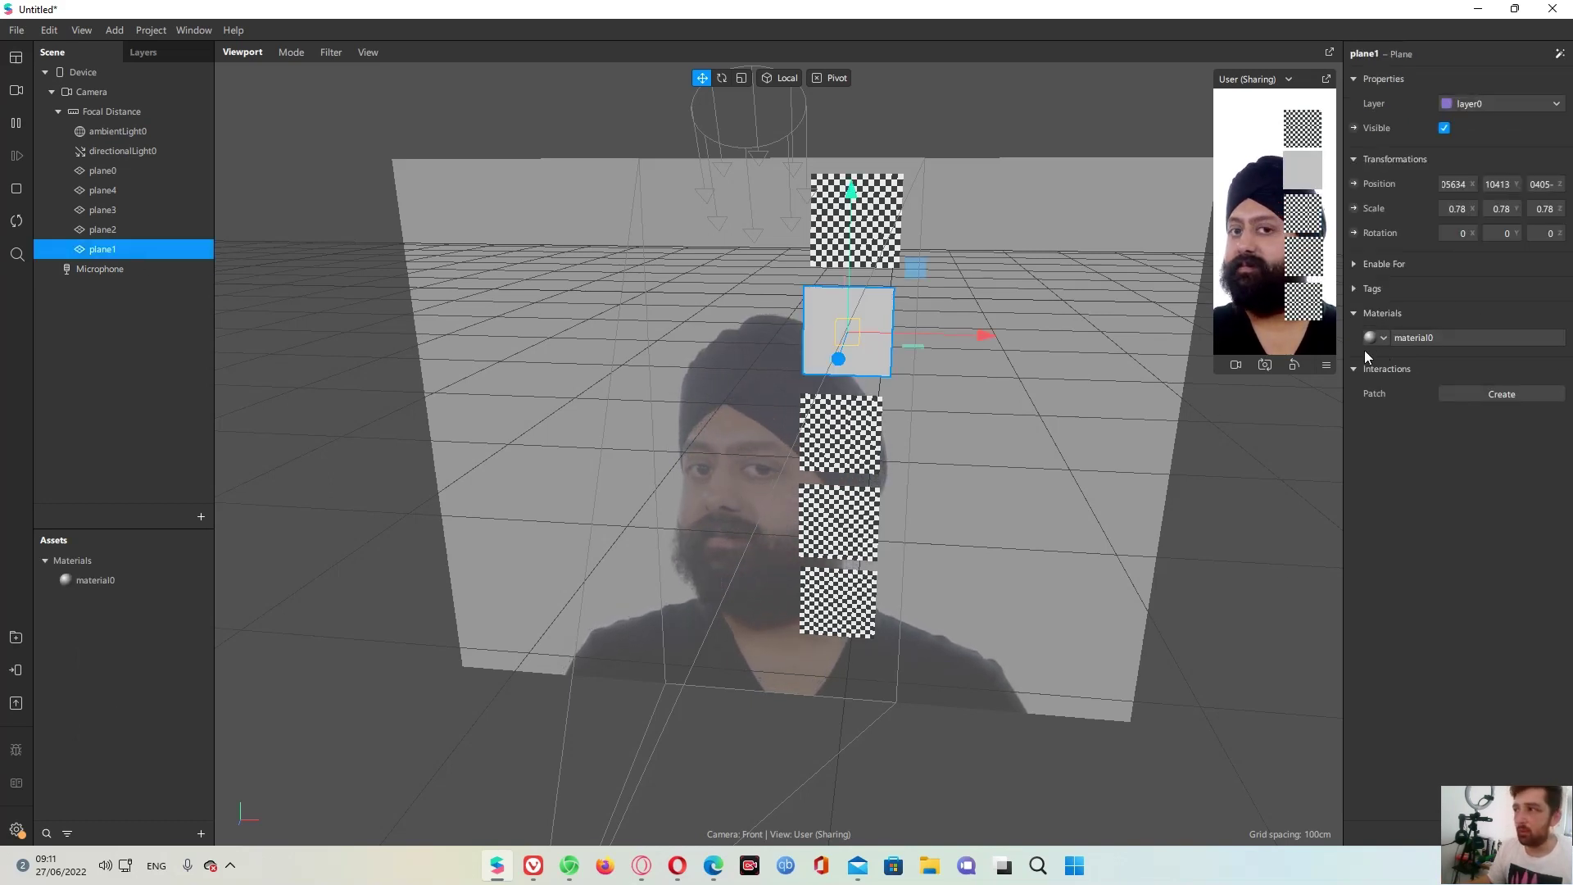
{"action": "left_click", "coordinate": [151, 231]}
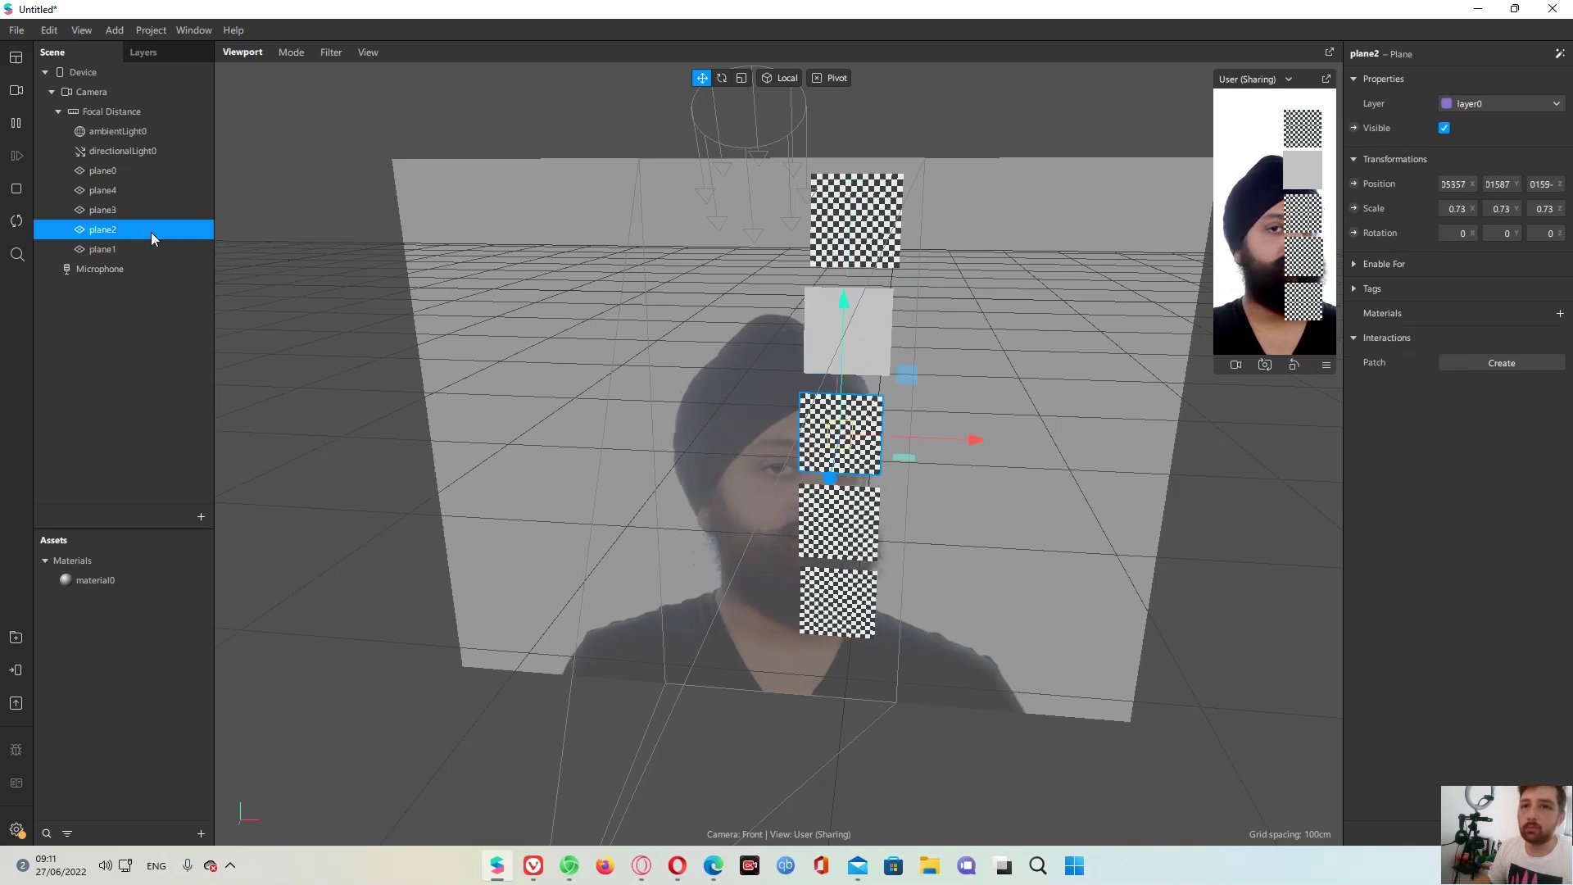
{"action": "left_click", "coordinate": [1559, 314]}
{"action": "left_click", "coordinate": [1515, 362]}
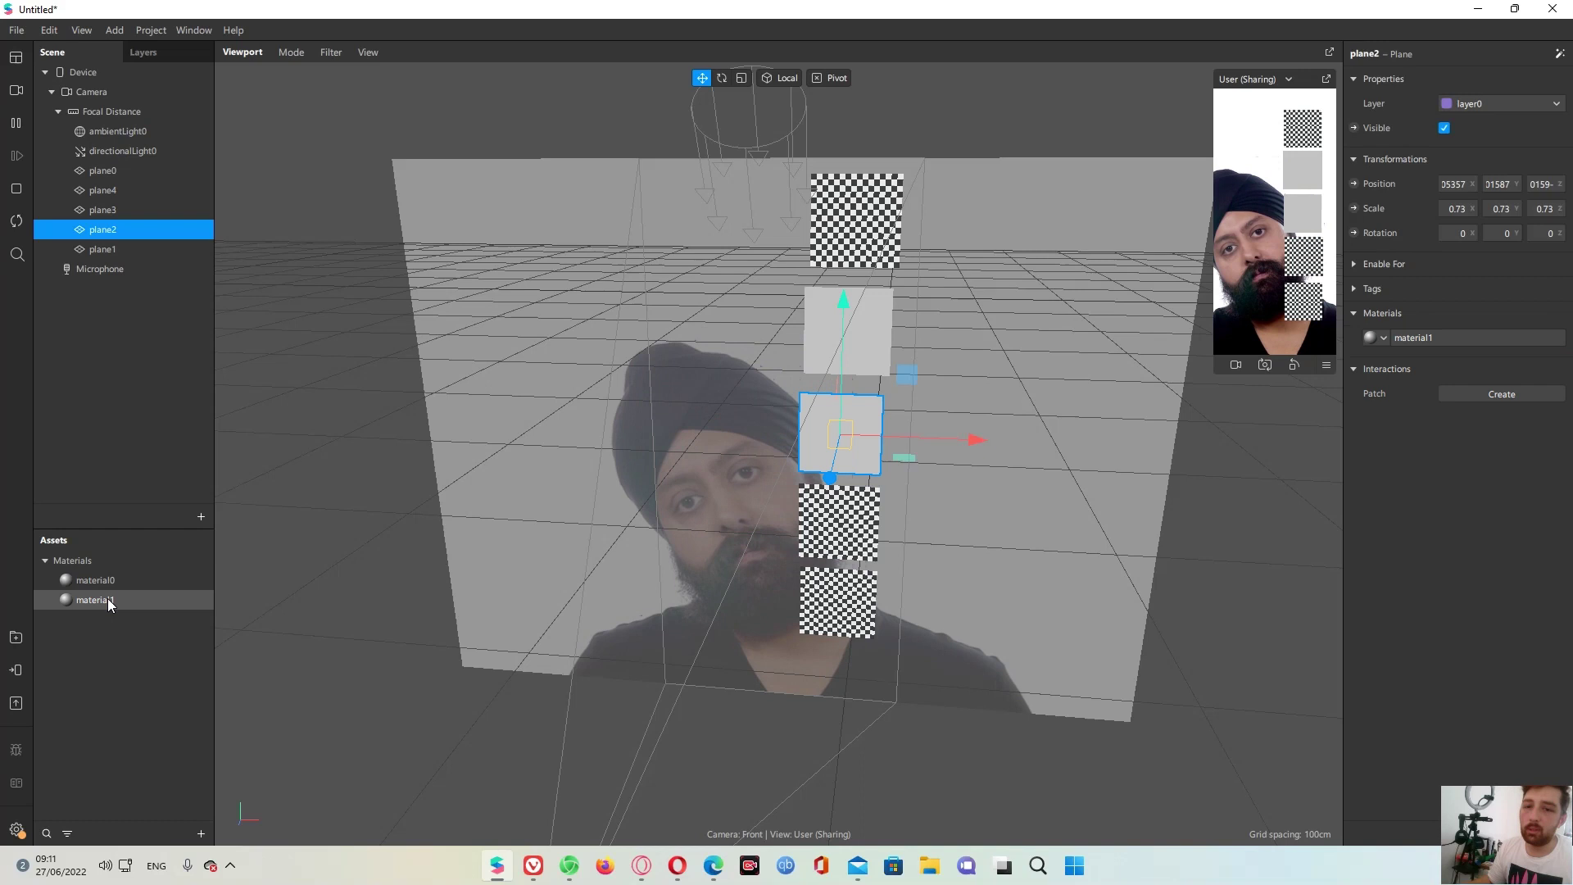
Create new materials for plane3, plane4 and plane0
{"action": "left_click", "coordinate": [103, 210]}
{"action": "left_click", "coordinate": [1559, 314]}
{"action": "left_click", "coordinate": [1513, 389]}
{"action": "left_click", "coordinate": [102, 190]}
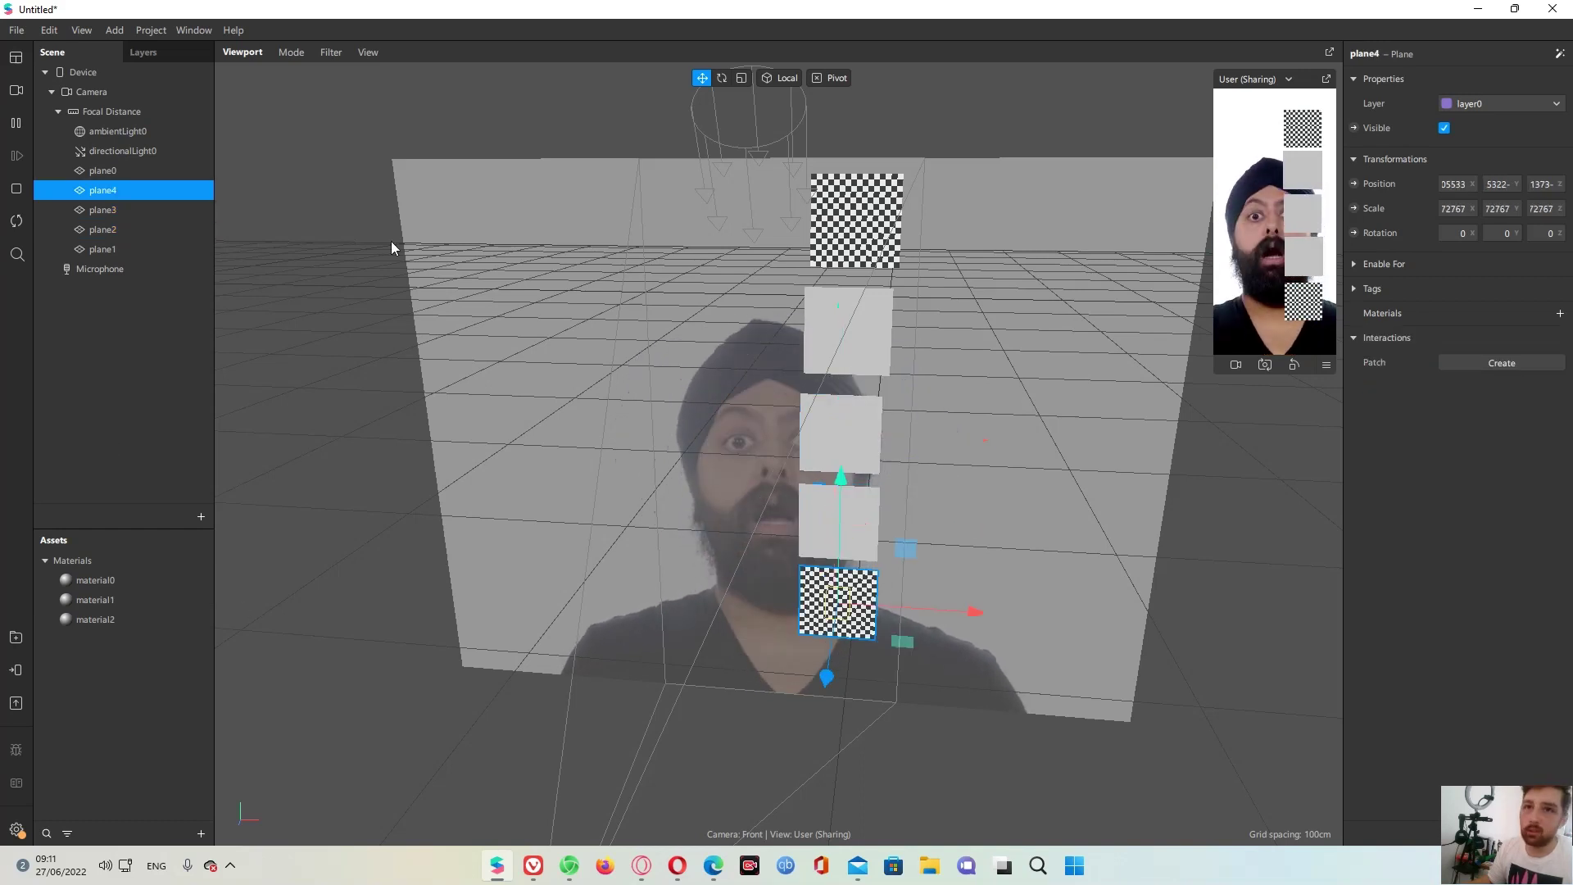
{"action": "left_click", "coordinate": [1559, 314]}
{"action": "left_click", "coordinate": [1516, 412]}
{"action": "left_click", "coordinate": [102, 170]}
{"action": "left_click", "coordinate": [1560, 314]}
{"action": "left_click", "coordinate": [1516, 437]}
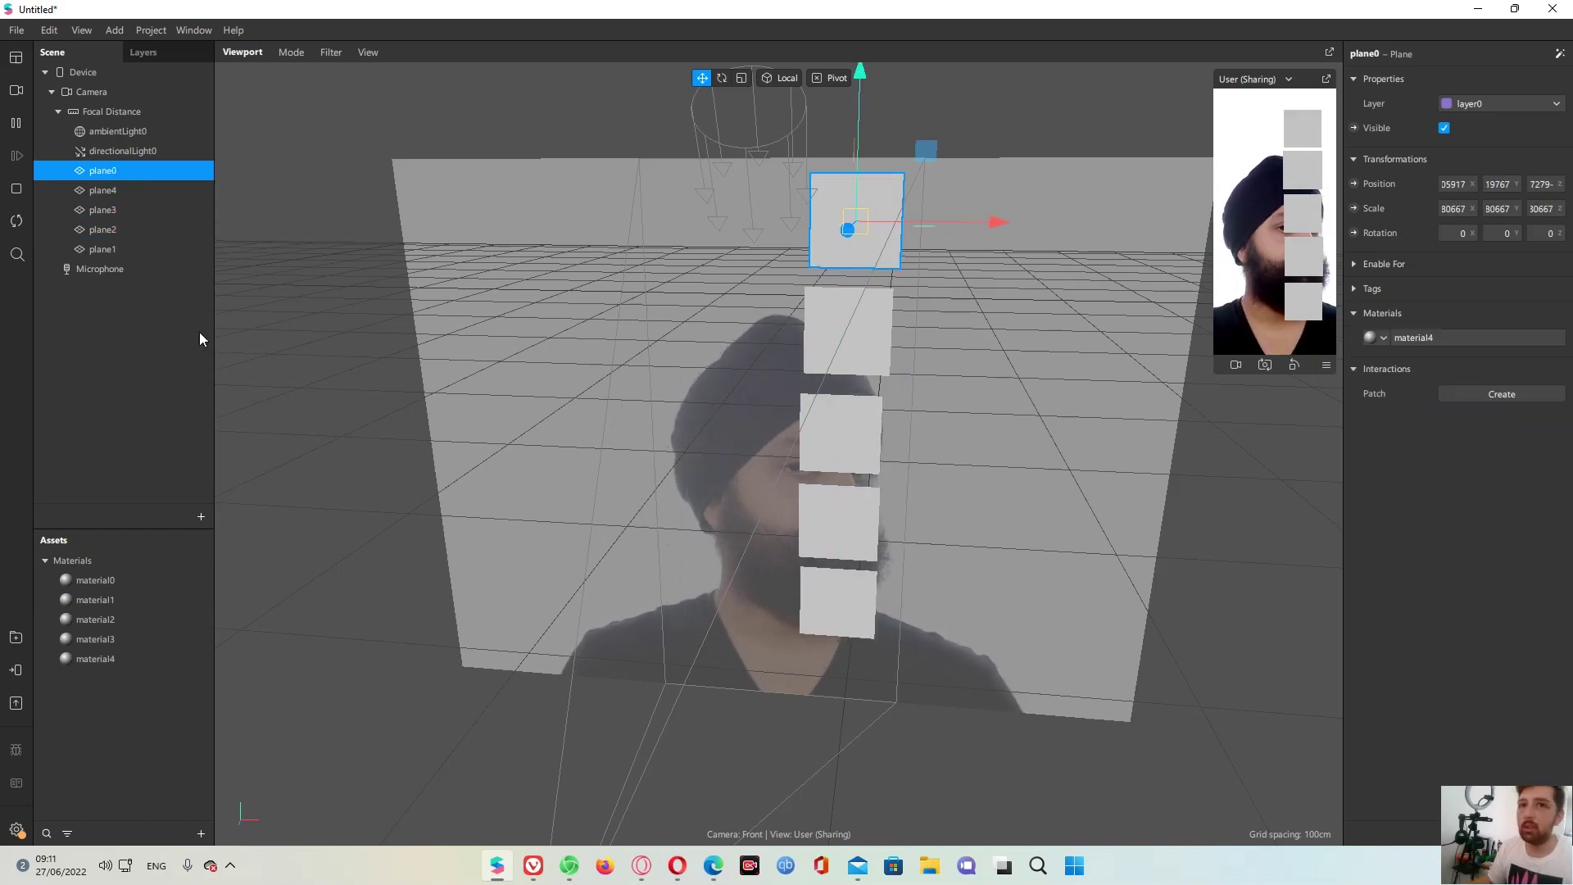
Set the shader type of material4 and material3 to Flat
{"action": "left_click", "coordinate": [95, 580]}
{"action": "left_click", "coordinate": [96, 600]}
{"action": "left_click", "coordinate": [113, 660]}
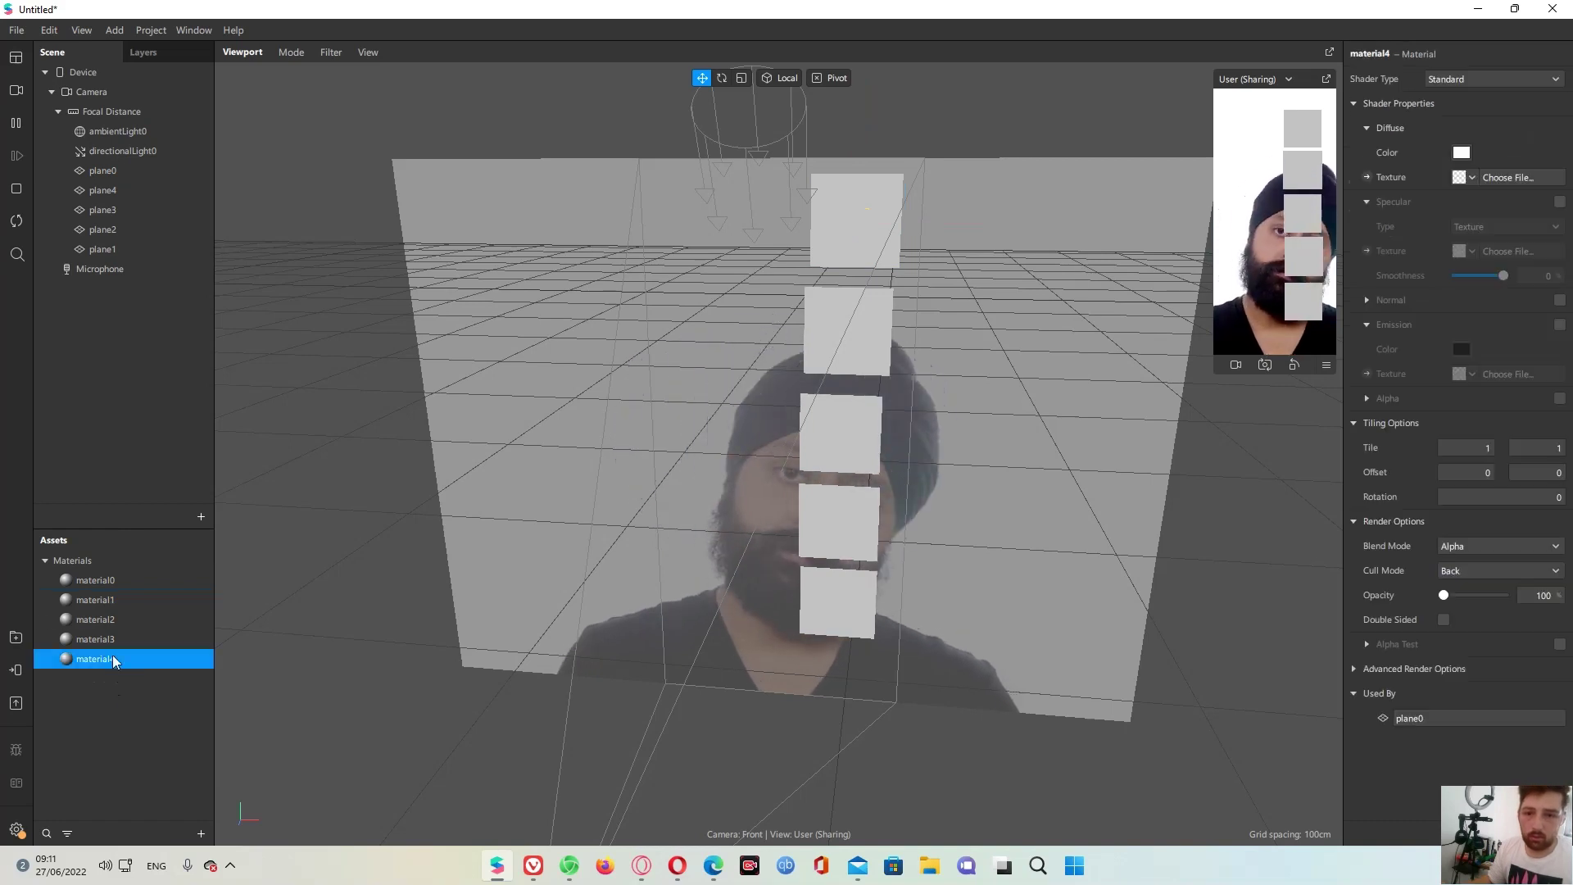
{"action": "left_click", "coordinate": [1493, 79]}
{"action": "left_click", "coordinate": [1516, 83]}
{"action": "left_click", "coordinate": [95, 639]}
{"action": "left_click", "coordinate": [1502, 74]}
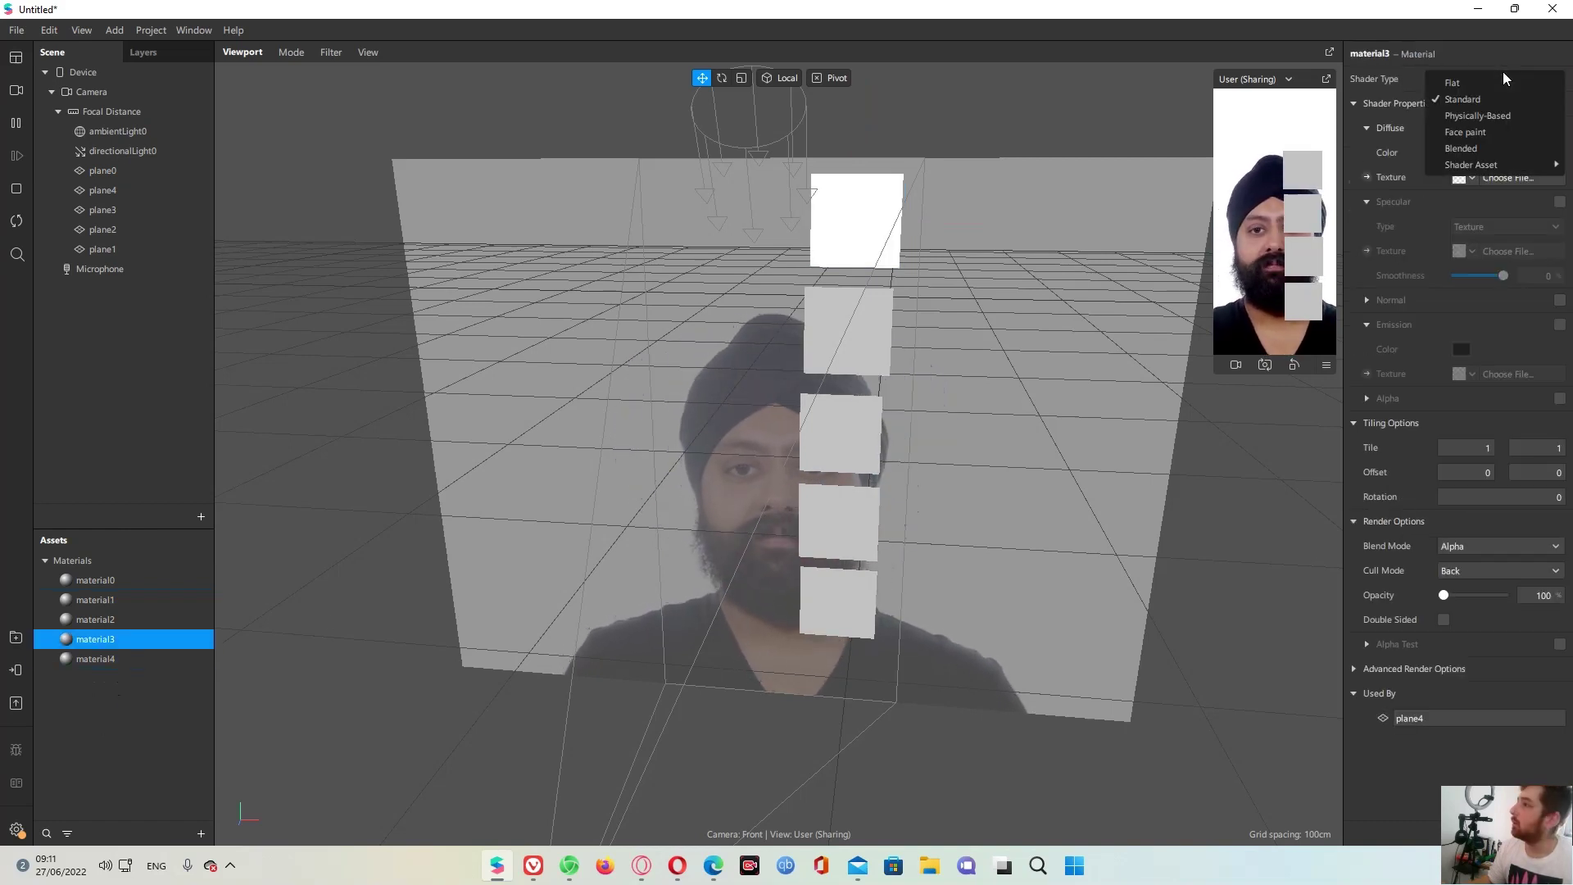
{"action": "left_click", "coordinate": [1451, 82]}
Set the shader type of material2, material1 and material0 to Flat
{"action": "left_click", "coordinate": [95, 619]}
{"action": "left_click", "coordinate": [1493, 79]}
{"action": "left_click", "coordinate": [1452, 82]}
{"action": "left_click", "coordinate": [95, 600]}
{"action": "left_click", "coordinate": [1493, 79]}
{"action": "left_click", "coordinate": [1452, 83]}
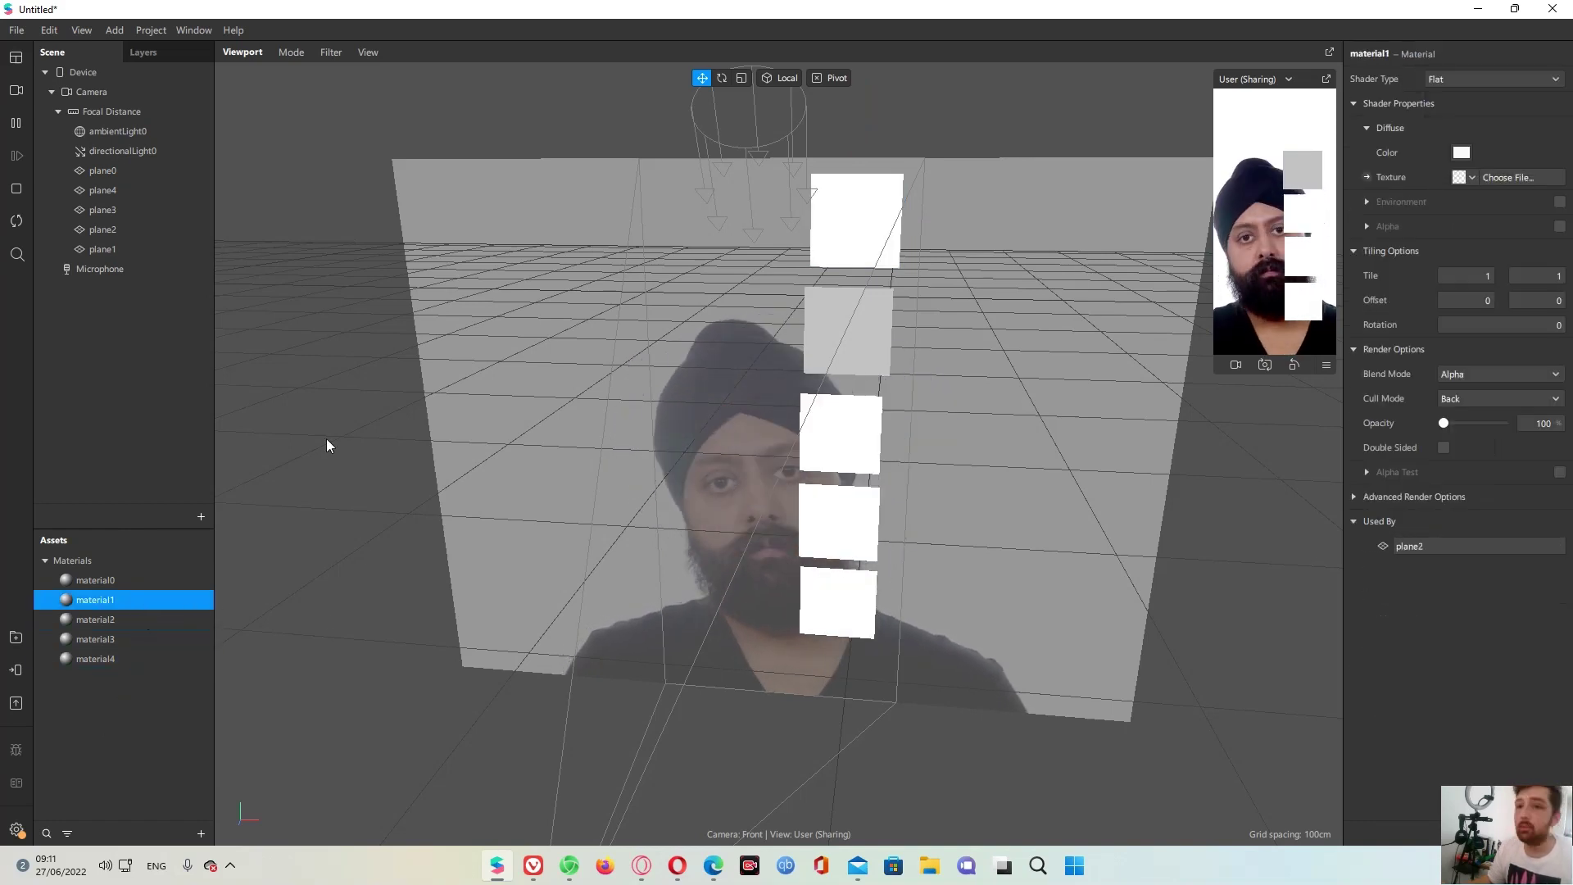
{"action": "left_click", "coordinate": [95, 580]}
{"action": "left_click", "coordinate": [1493, 78]}
{"action": "left_click", "coordinate": [1451, 82]}
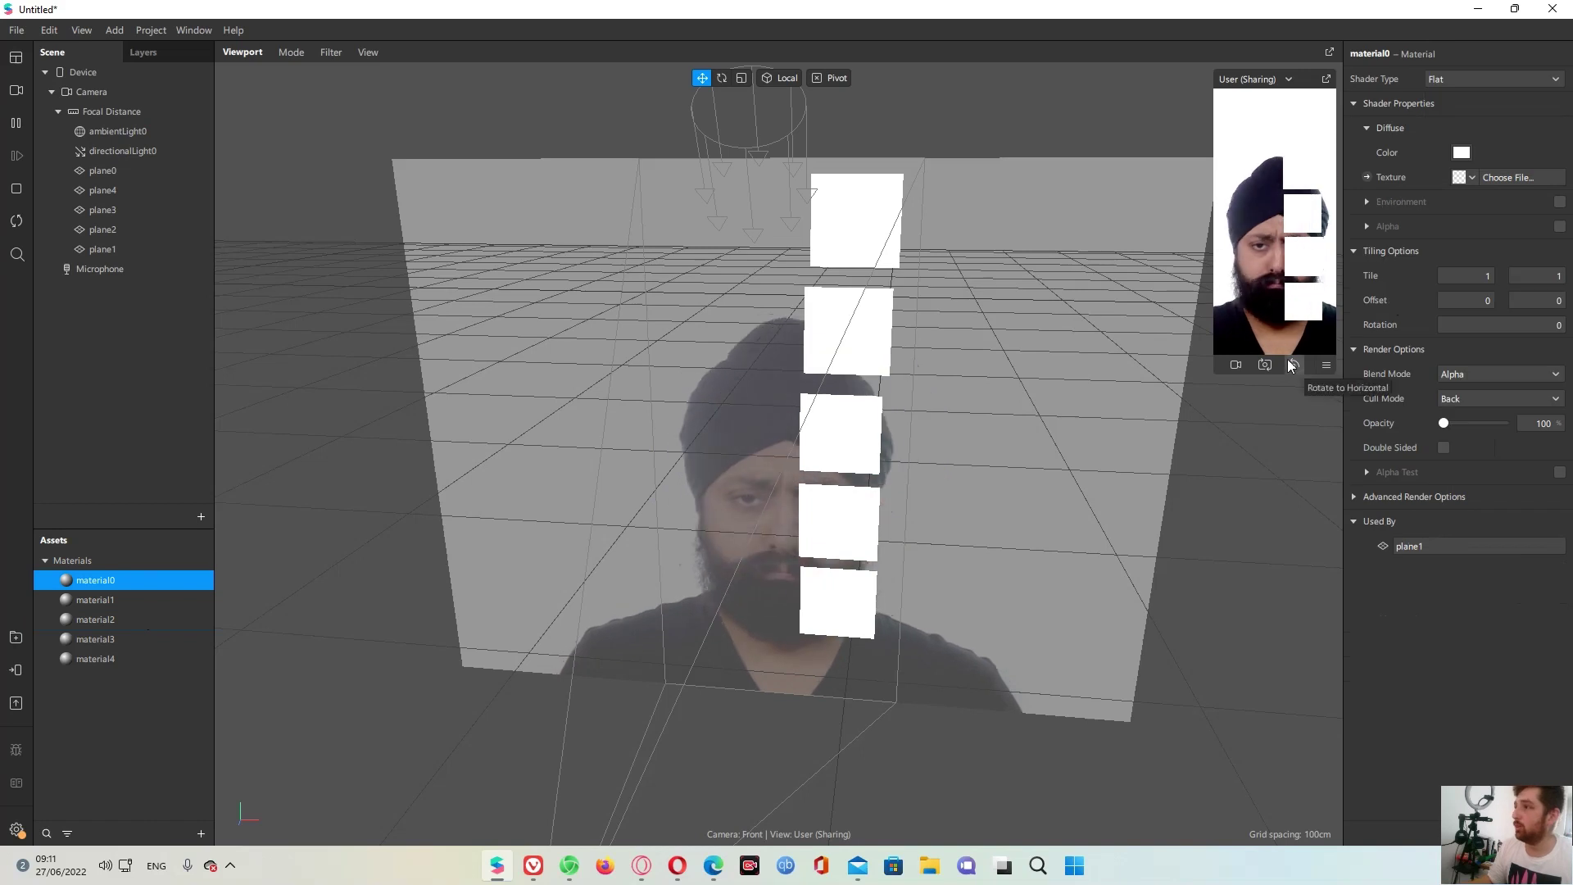
Open the Patch Editor from the View menu
{"action": "left_click", "coordinate": [79, 33]}
{"action": "left_click", "coordinate": [123, 57]}
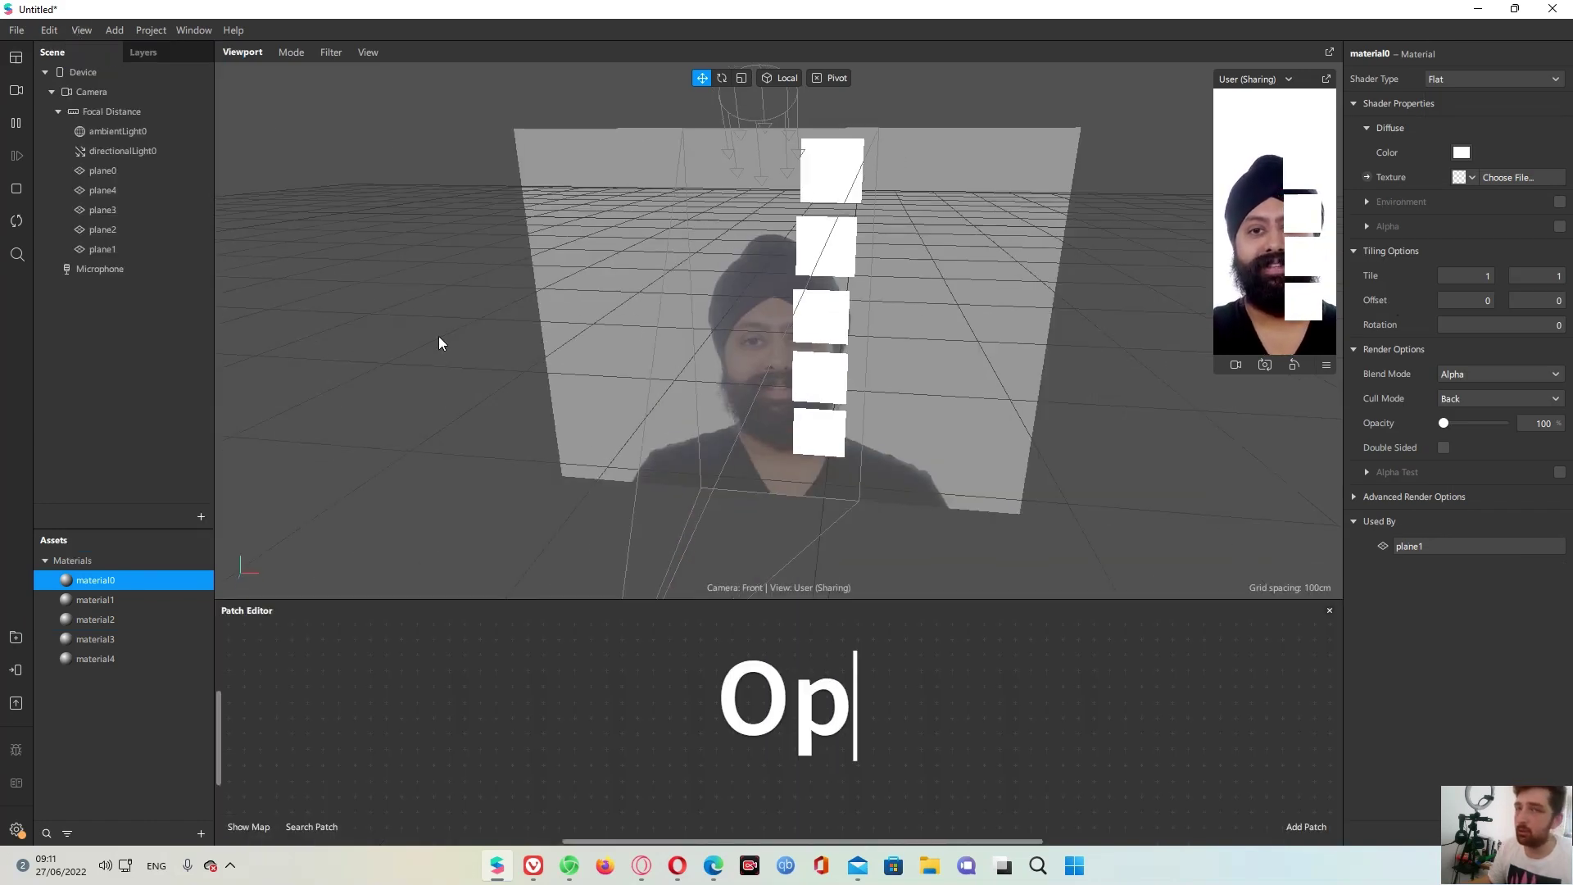
{"action": "left_click", "coordinate": [81, 30]}
{"action": "left_click", "coordinate": [598, 687]}
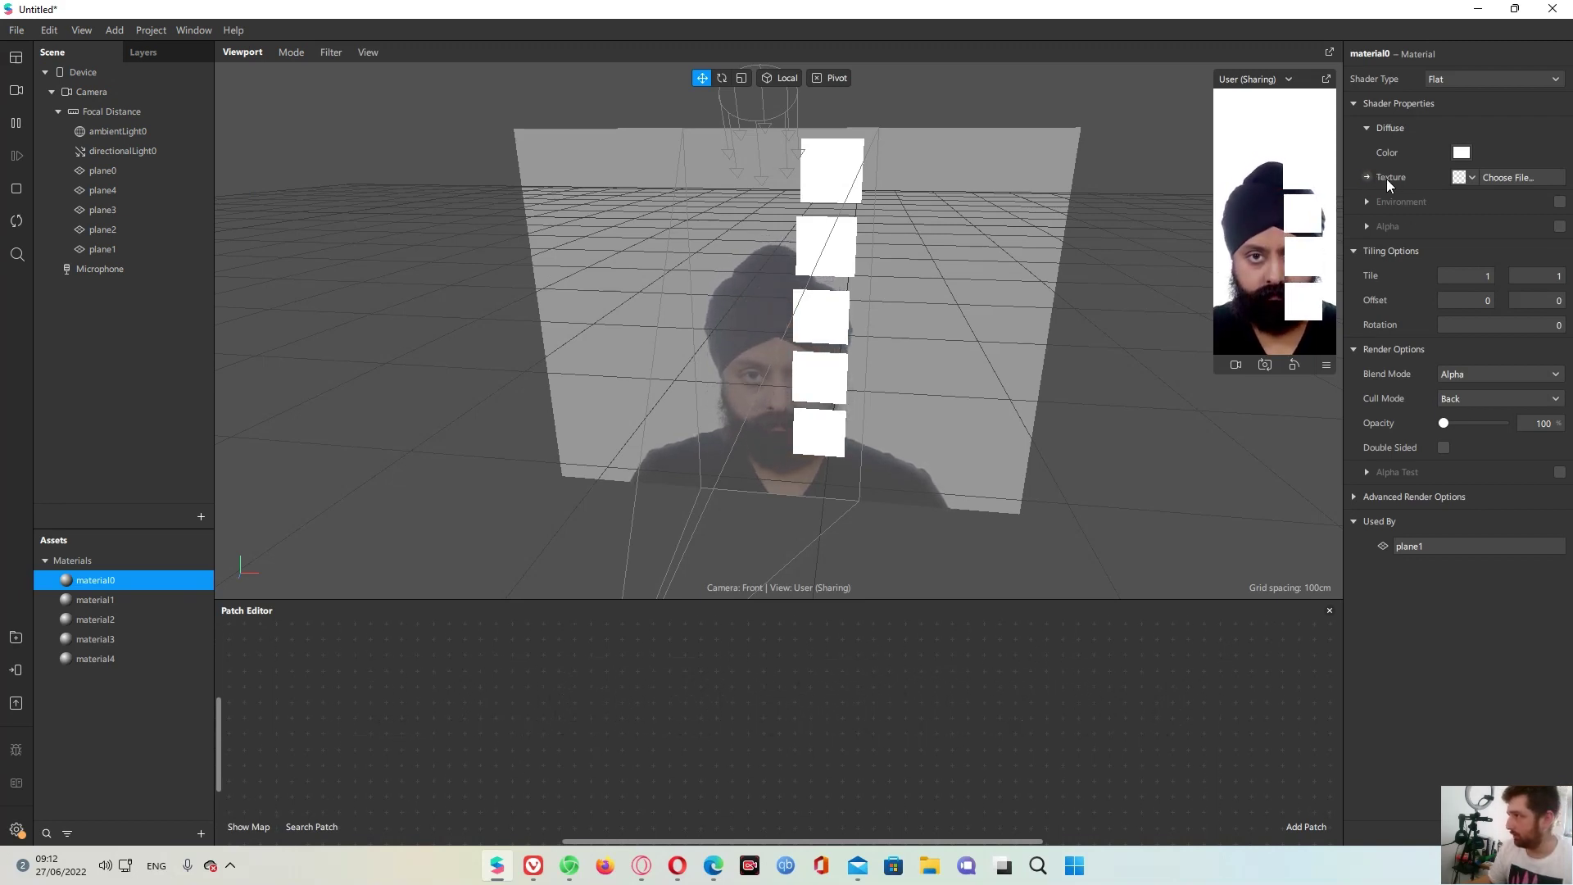
Create Diffuse Texture patches for material0, material1 and material2
{"action": "left_click", "coordinate": [1366, 177]}
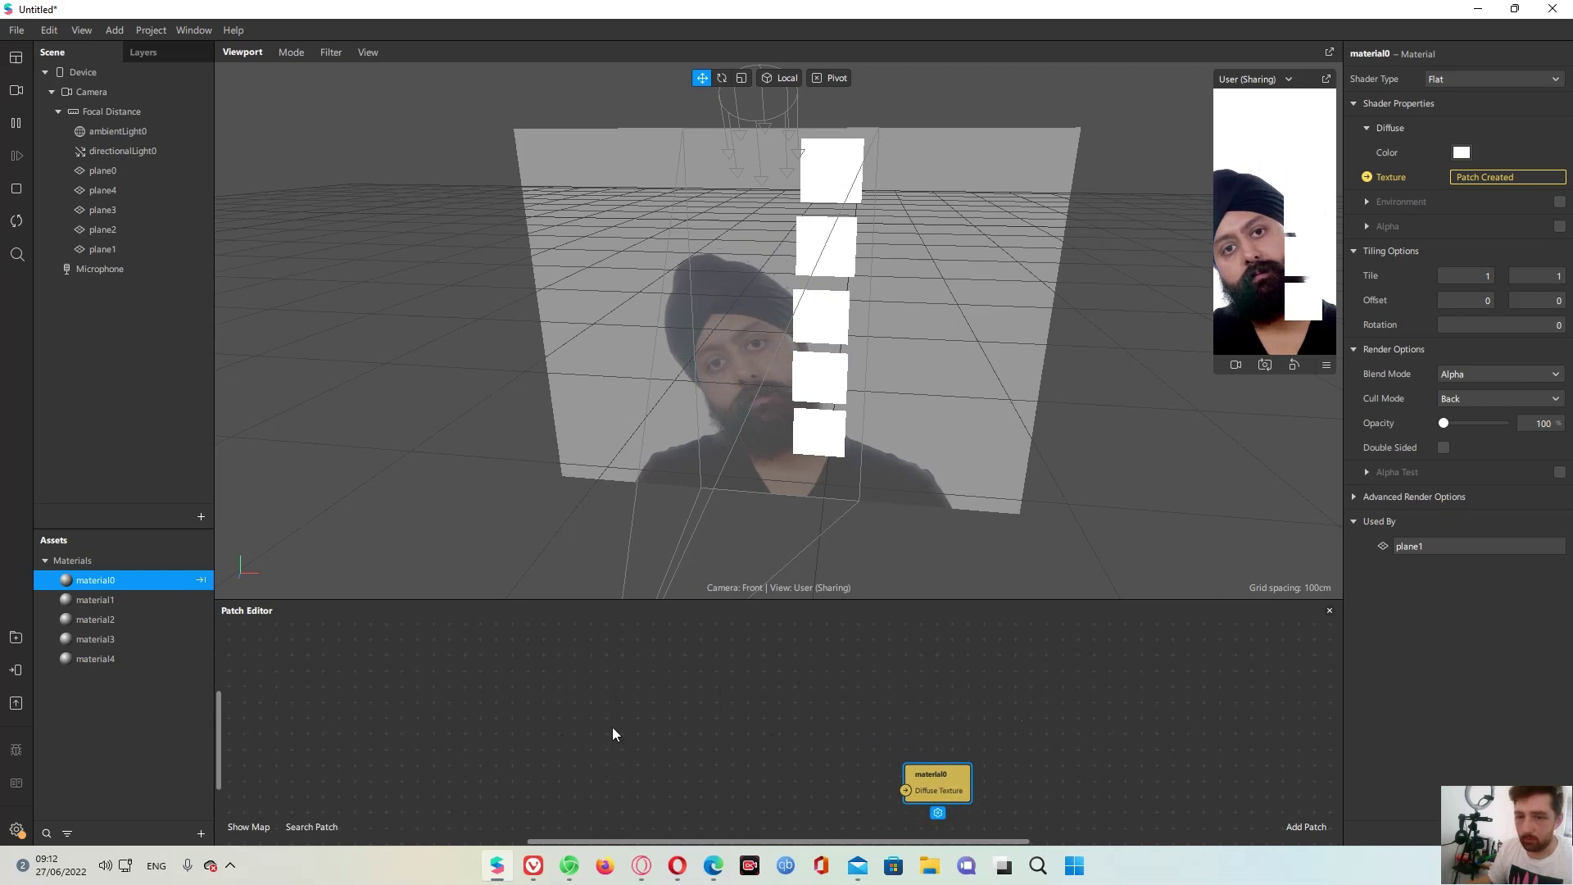
{"action": "left_click", "coordinate": [115, 599]}
{"action": "left_click", "coordinate": [1366, 177]}
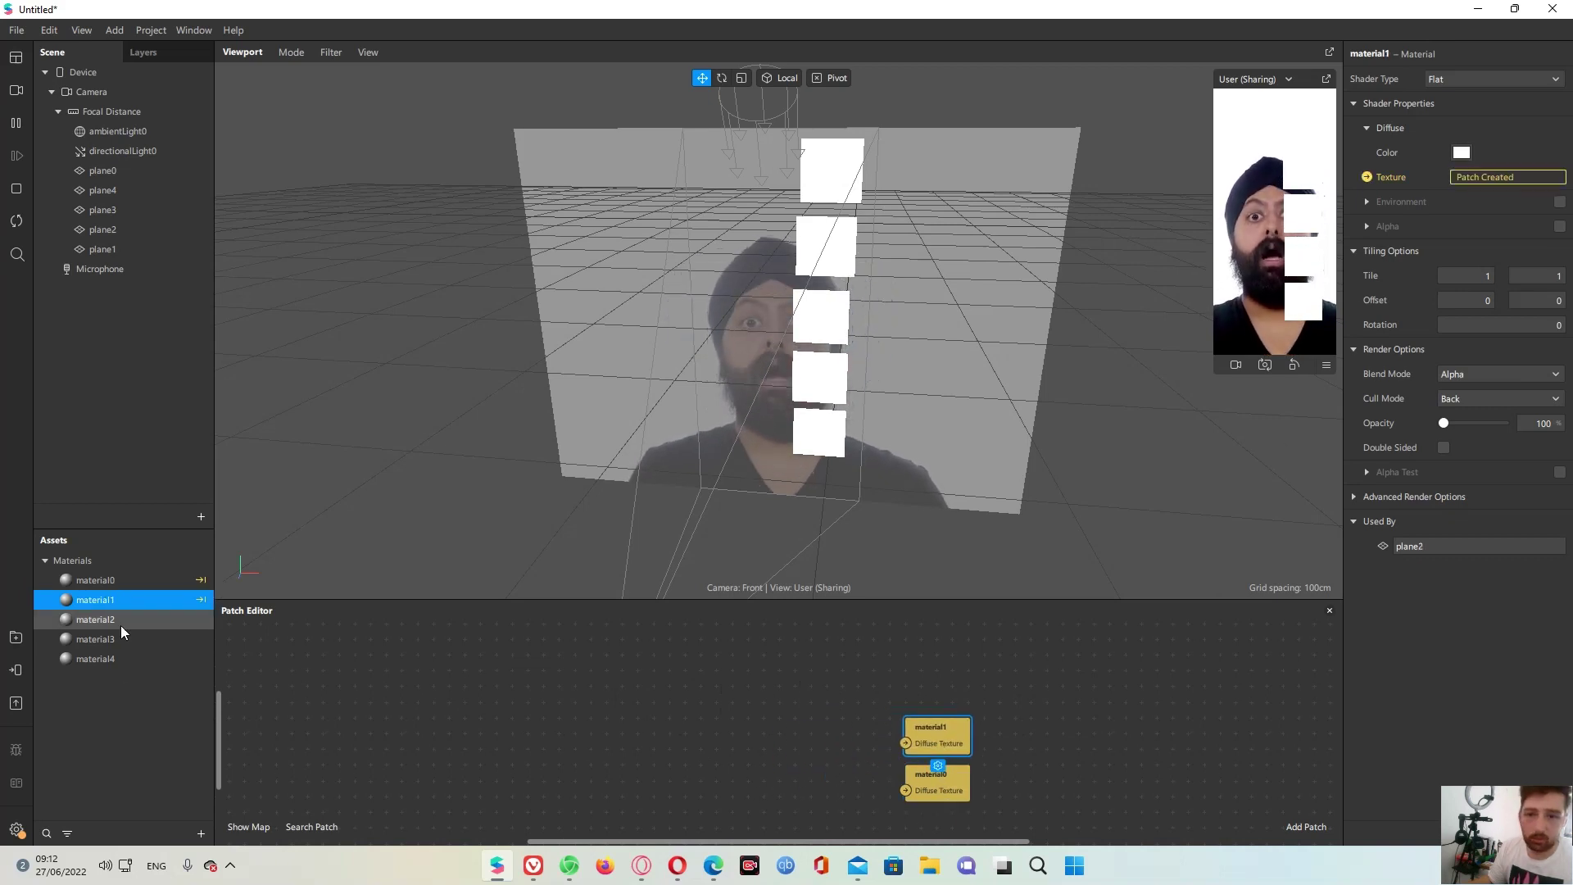
{"action": "left_click", "coordinate": [95, 620]}
{"action": "left_click", "coordinate": [1366, 177]}
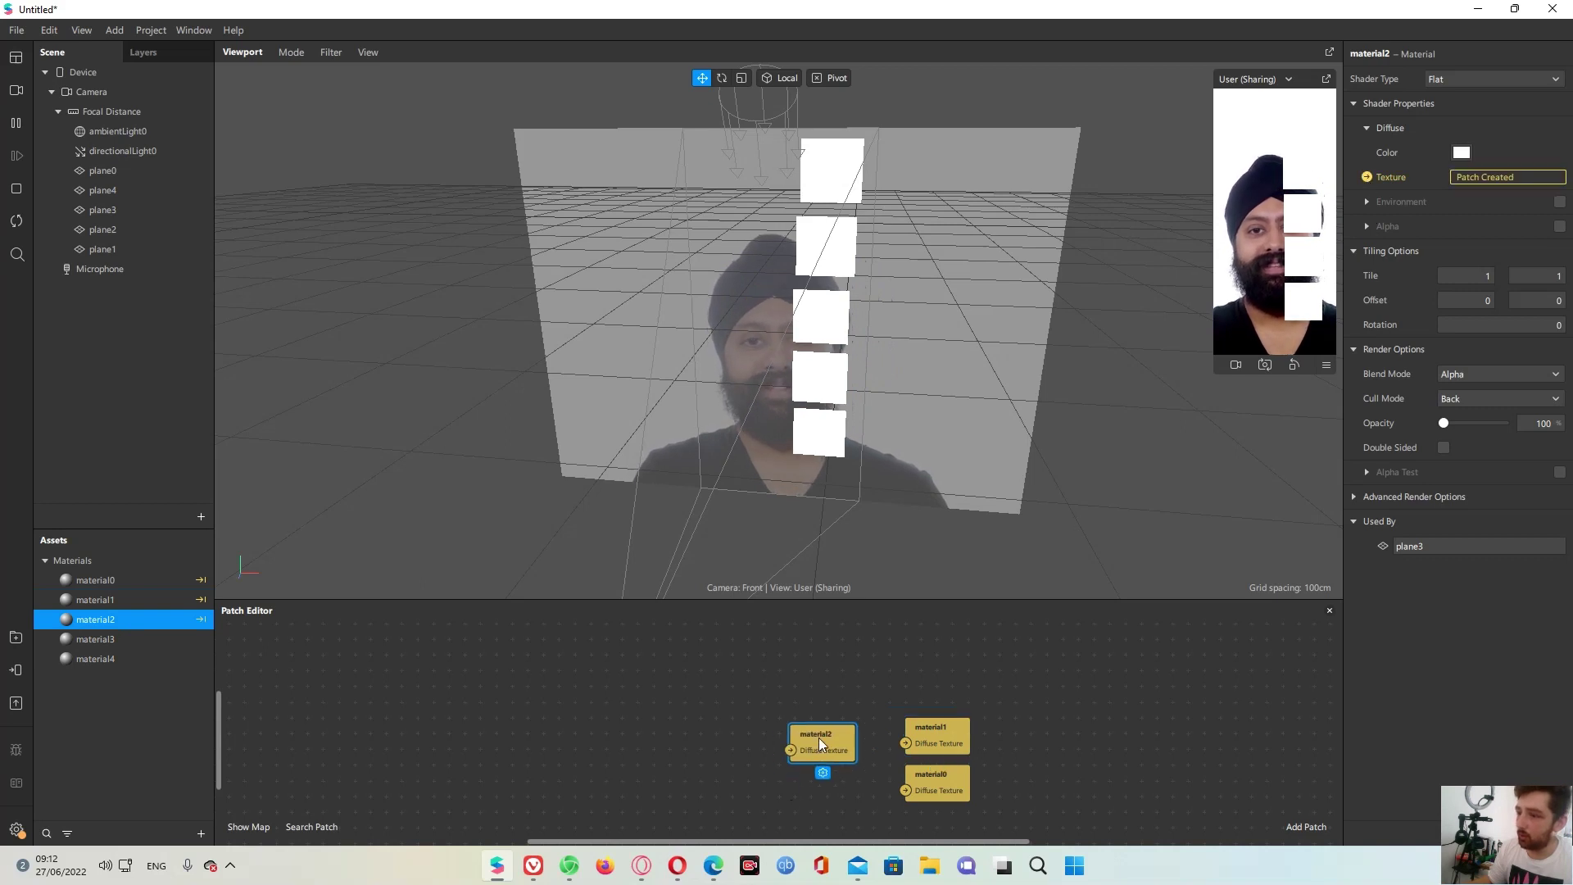
{"action": "left_click_drag", "start_coordinate": [924, 696], "coordinate": [948, 634]}
Create Diffuse Texture patches for material3 and material4 and arrange the nodes
{"action": "left_click", "coordinate": [95, 639]}
{"action": "left_click", "coordinate": [1366, 177]}
{"action": "left_click", "coordinate": [92, 660]}
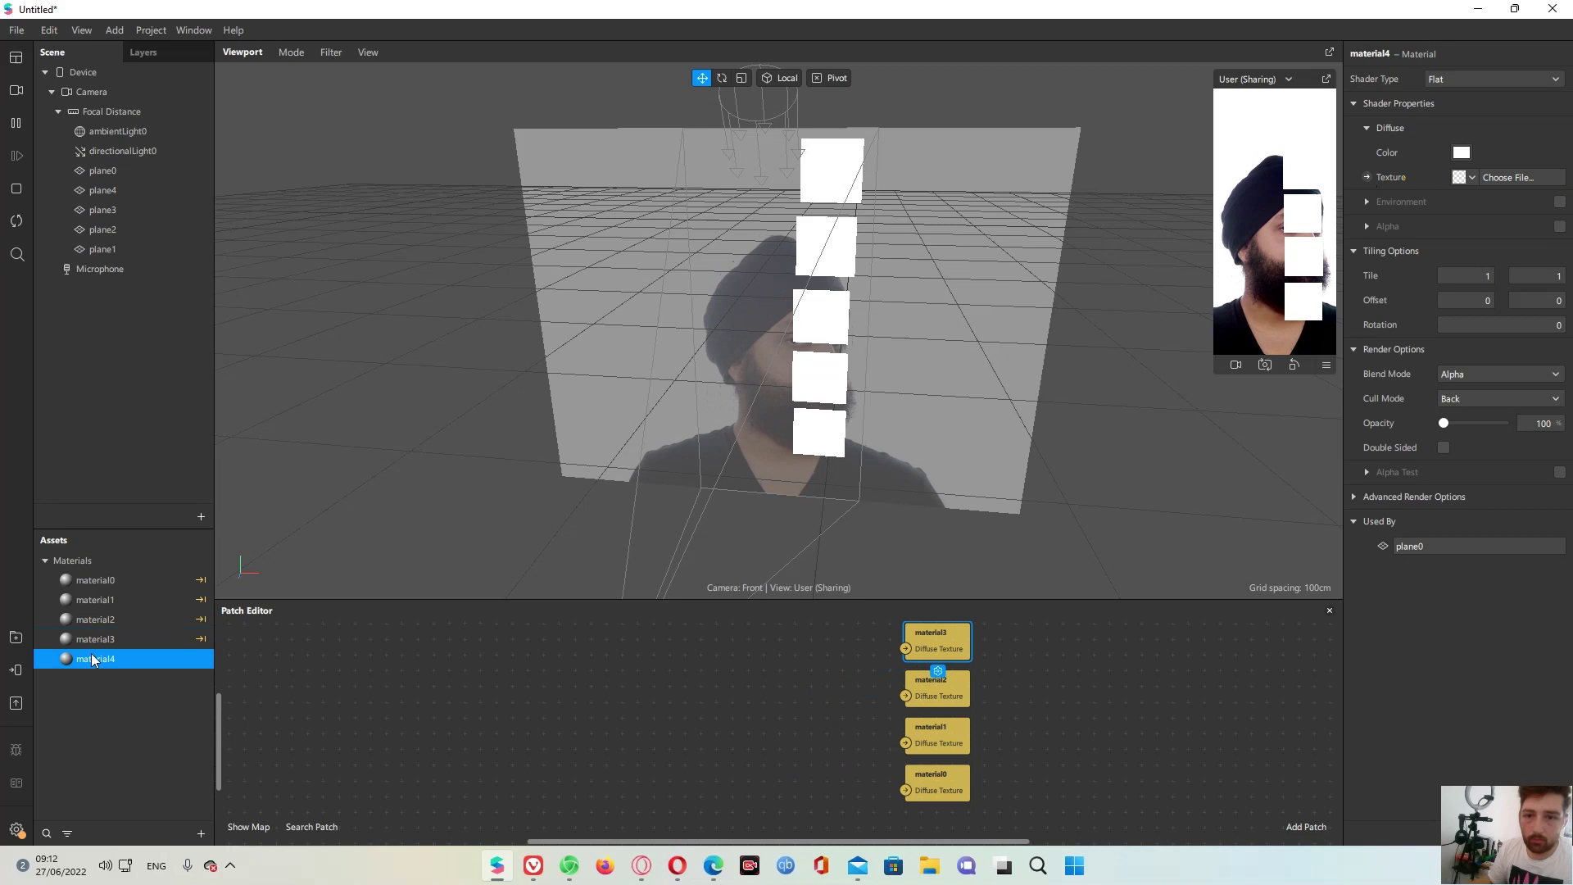
{"action": "left_click", "coordinate": [1366, 177]}
{"action": "left_click_drag", "start_coordinate": [829, 728], "coordinate": [936, 852]}
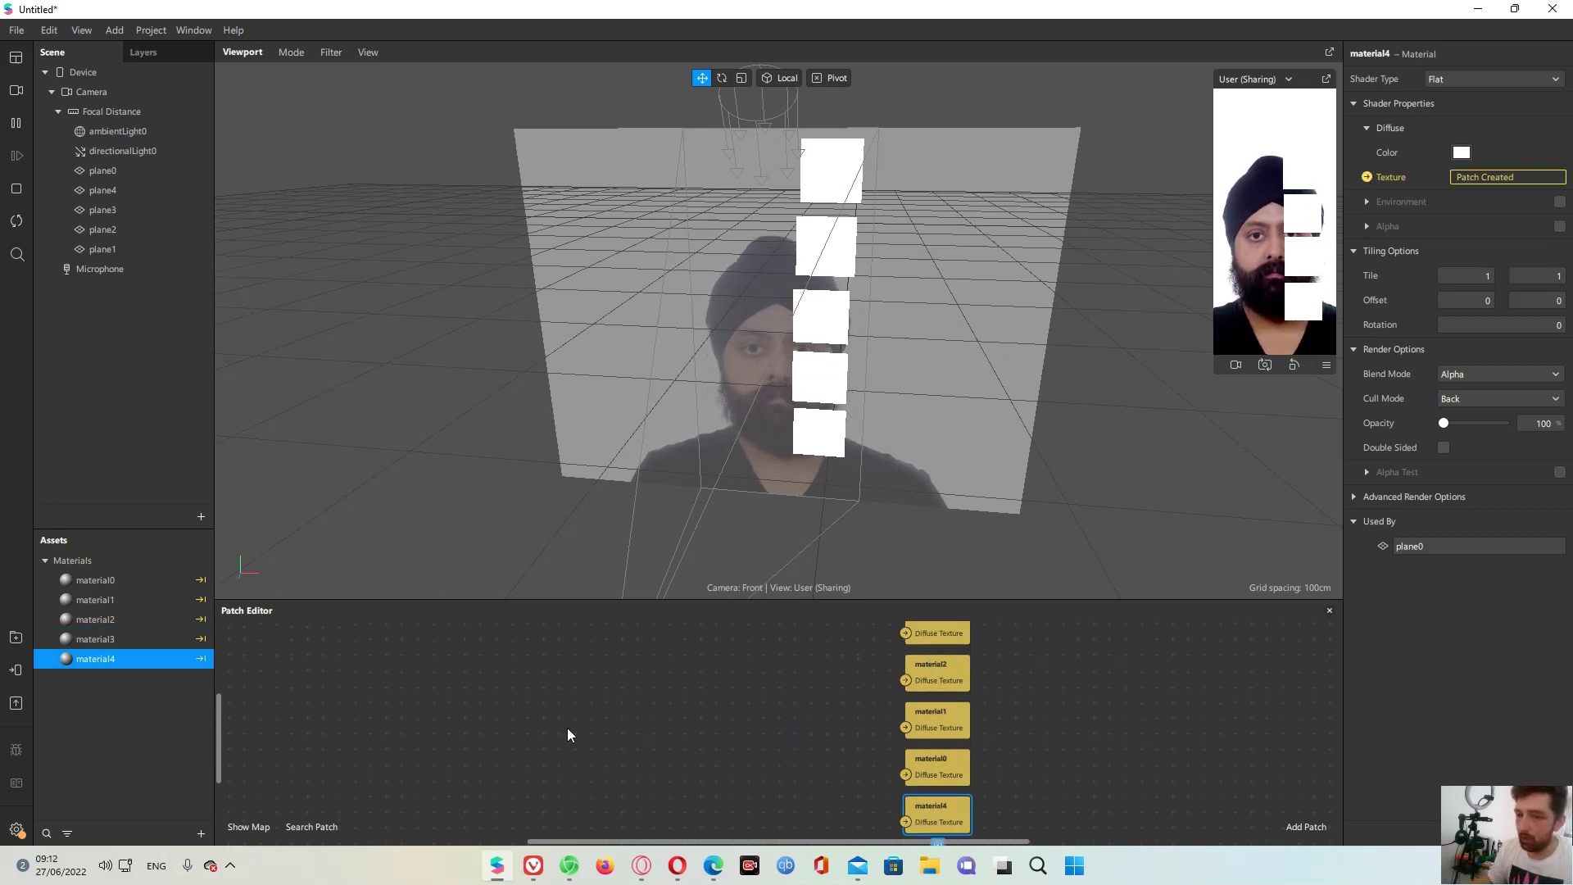
{"action": "left_click", "coordinate": [311, 827]}
{"action": "left_click", "coordinate": [396, 807]}
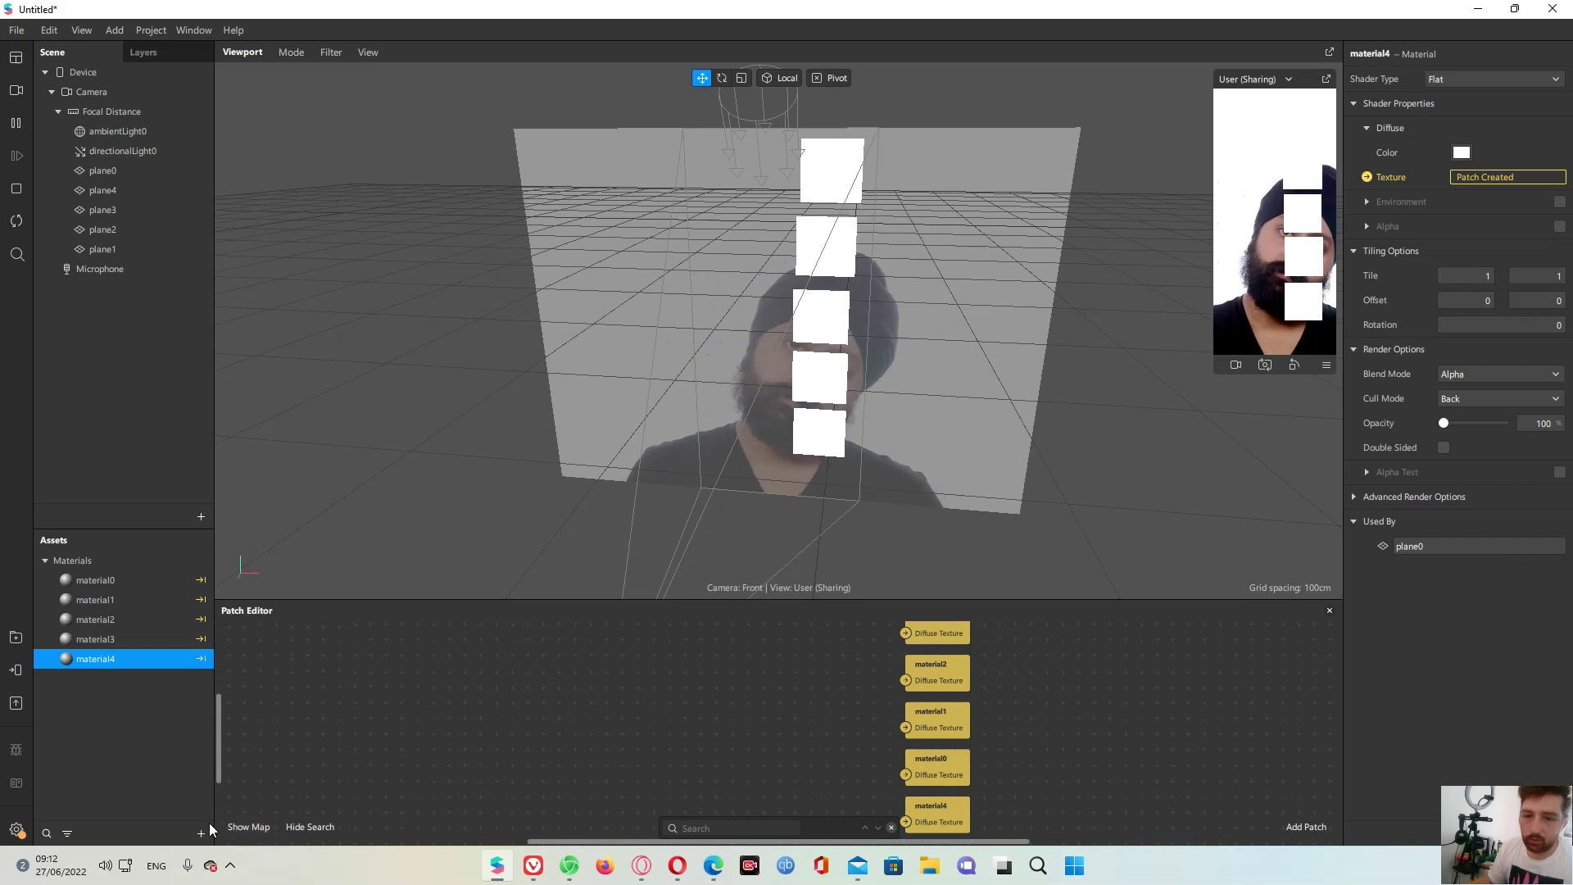
Insert a Texture Sampler patch by searching 'text', then select the Camera in the Scene panel
{"action": "left_click", "coordinate": [200, 832]}
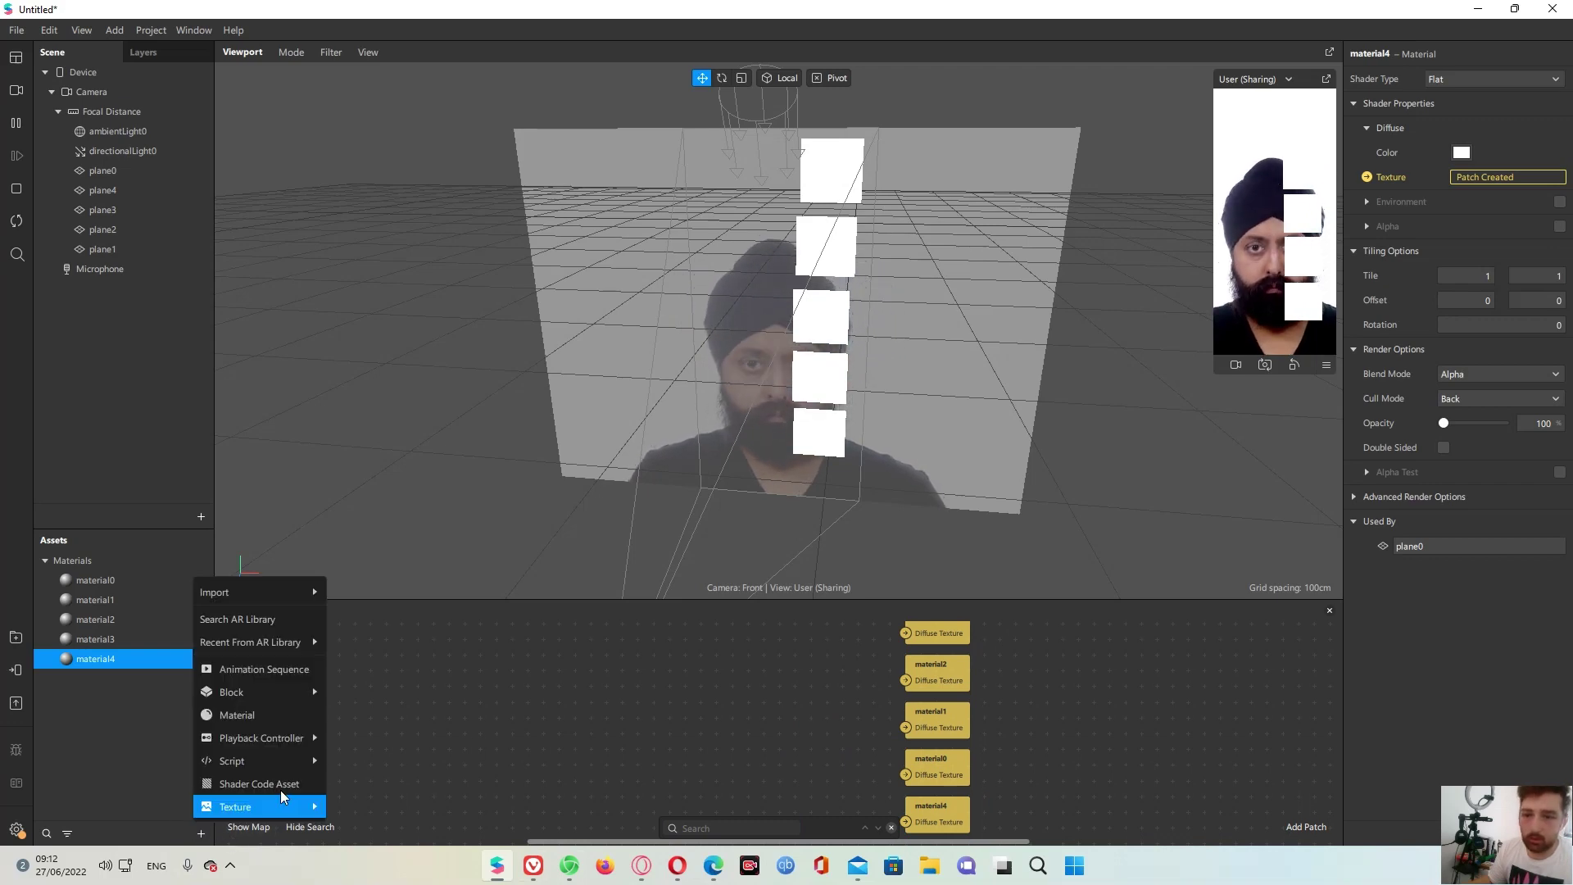
{"action": "left_click", "coordinate": [206, 533]}
{"action": "double_click", "coordinate": [389, 725]}
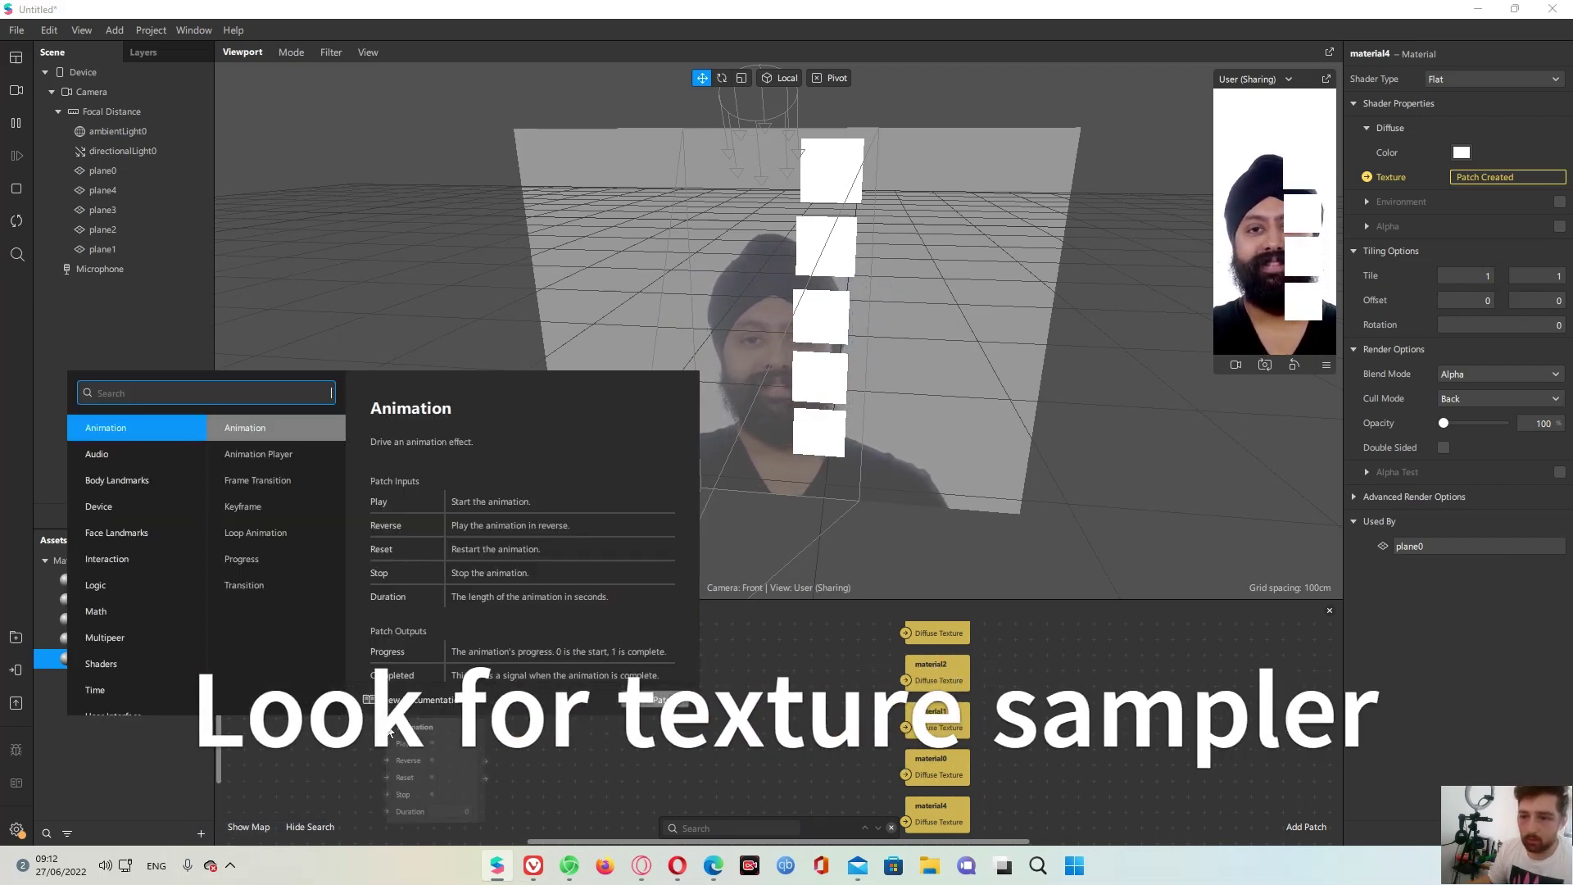
{"action": "type", "text": "text"}
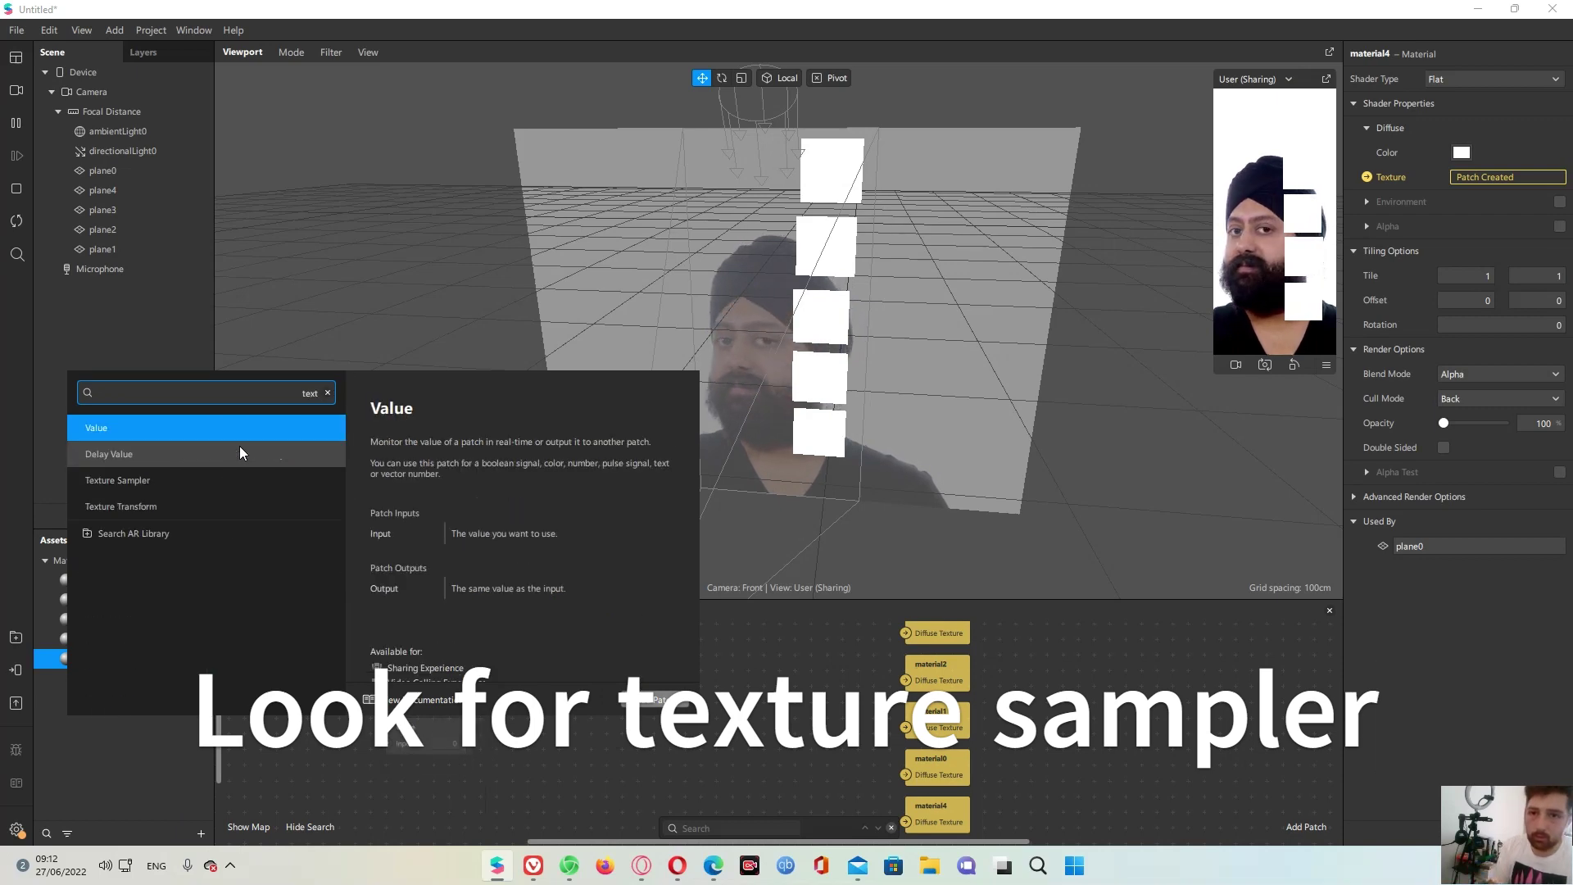
{"action": "left_click", "coordinate": [202, 479]}
{"action": "key", "text": "Return"}
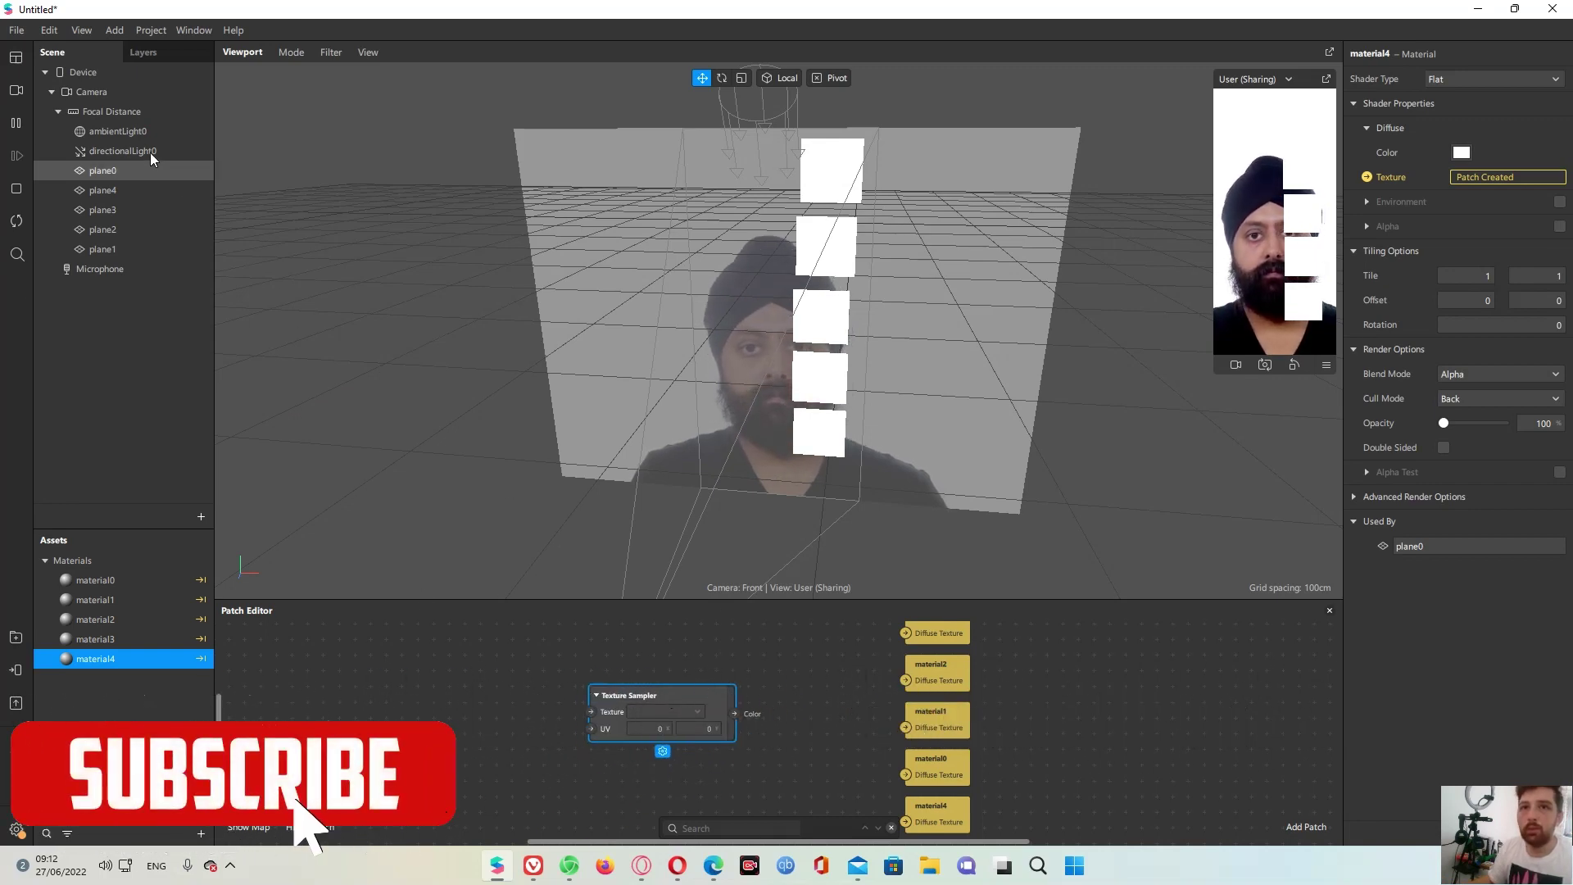
{"action": "left_click", "coordinate": [91, 91]}
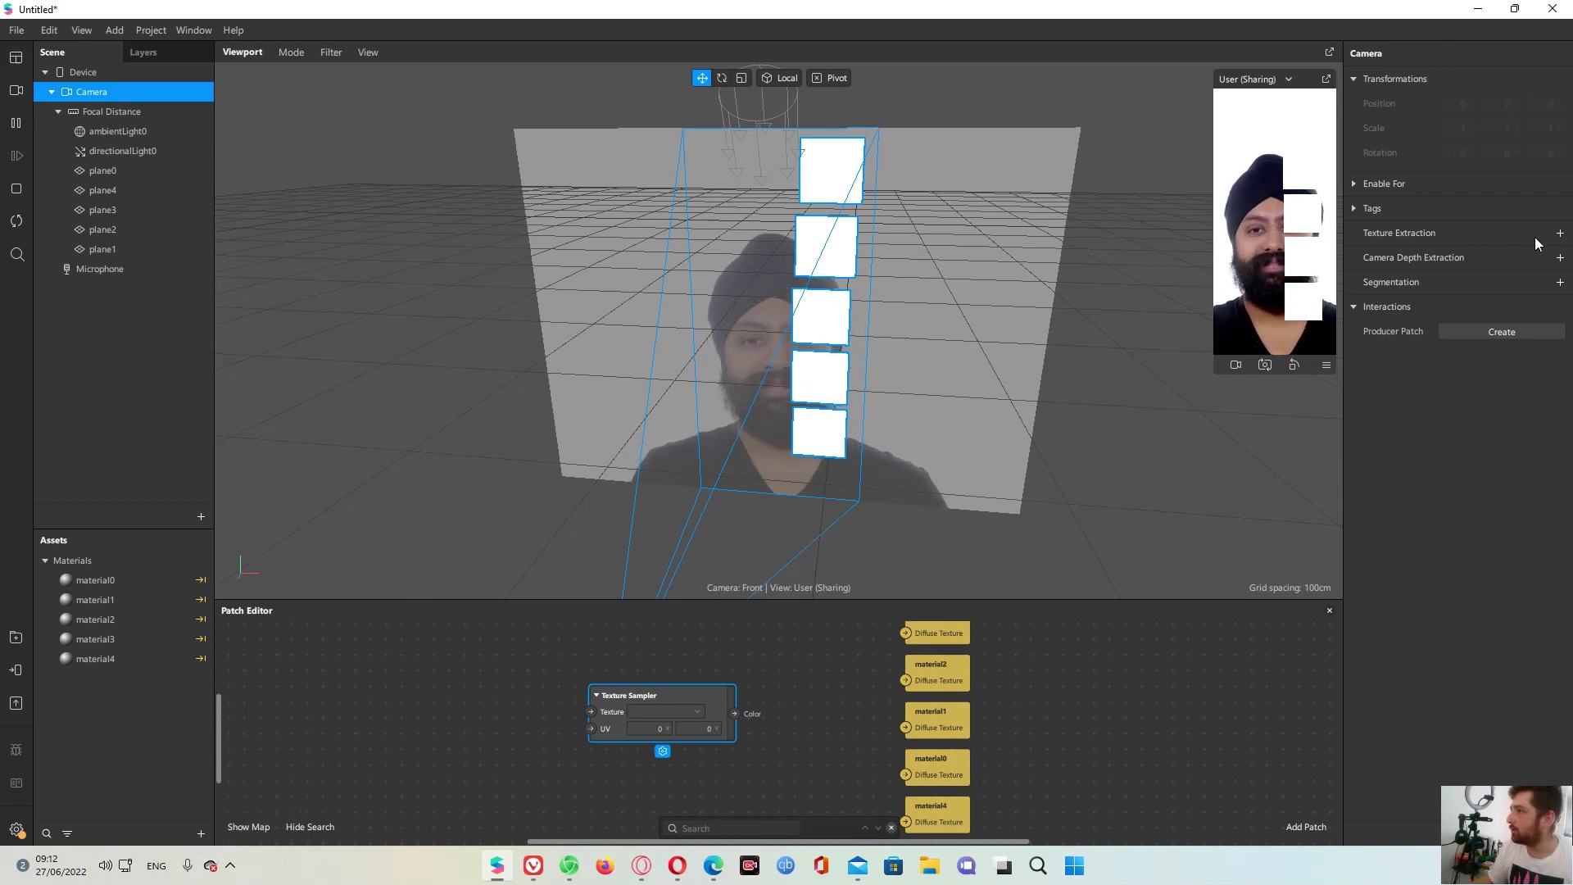
Extract the camera texture, wire cameraTexture0 into the Texture Sampler, and delete the test material links
{"action": "left_click", "coordinate": [1560, 235]}
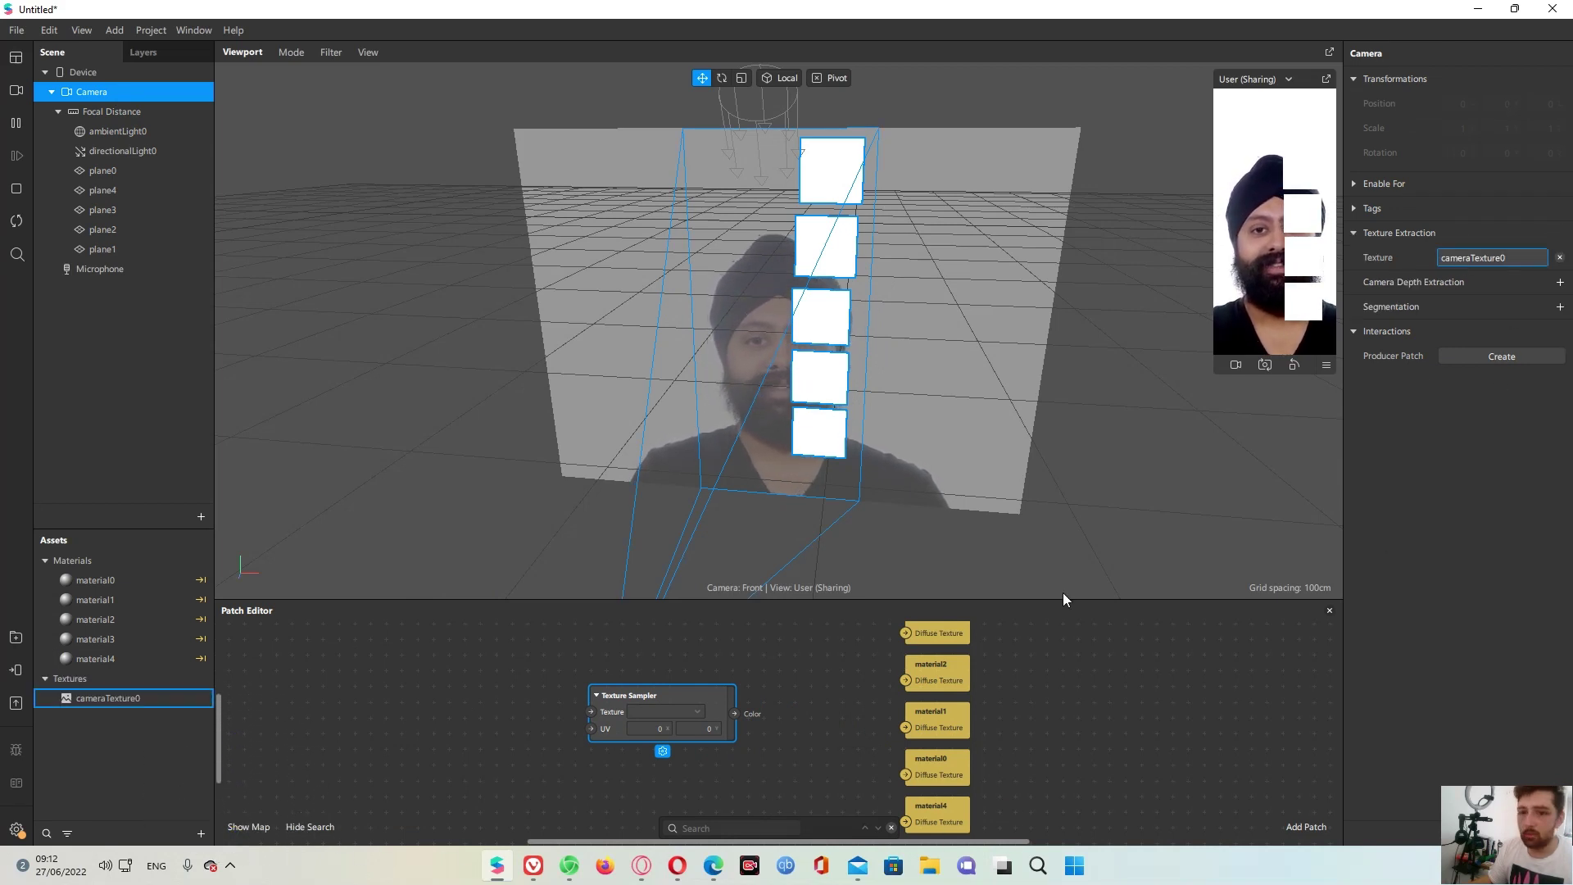
{"action": "left_click_drag", "start_coordinate": [107, 698], "coordinate": [592, 711]}
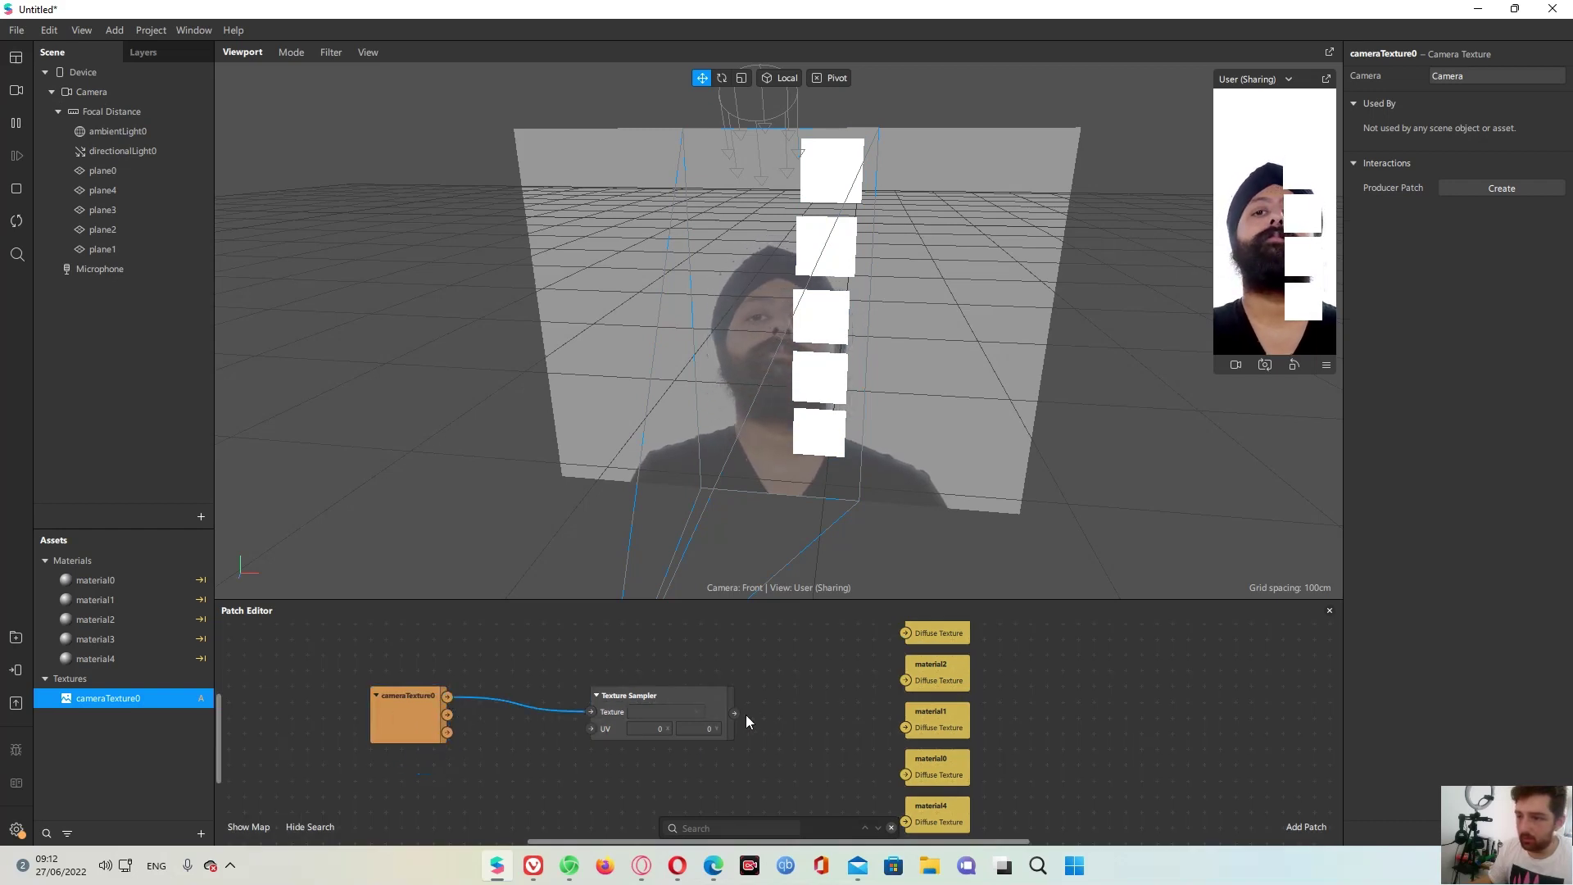
{"action": "left_click_drag", "start_coordinate": [907, 631], "coordinate": [906, 632]}
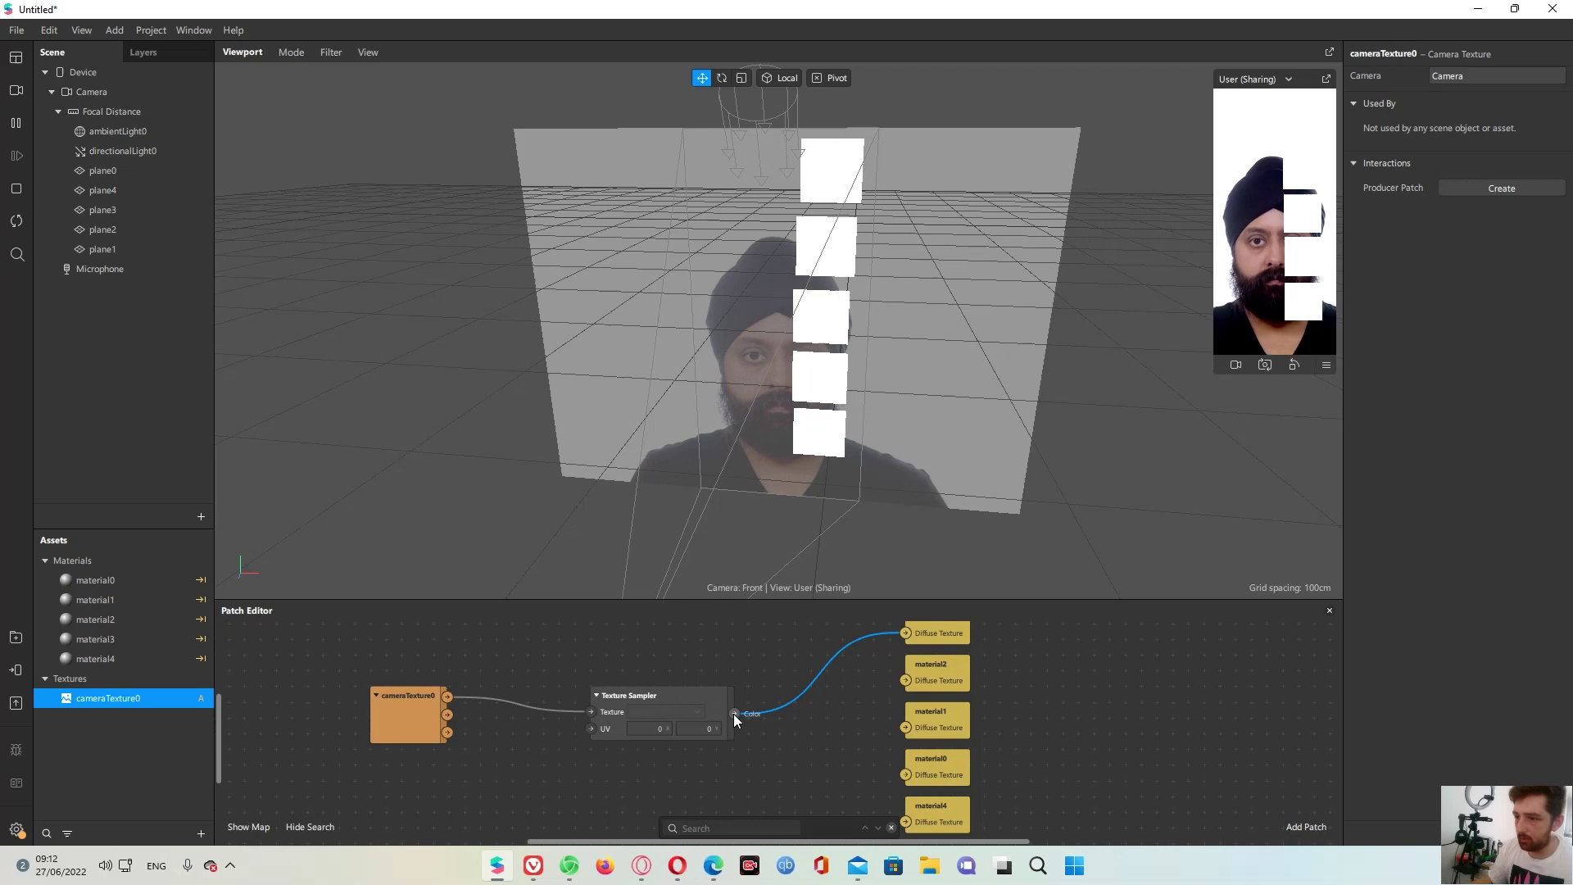
{"action": "left_click_drag", "start_coordinate": [734, 713], "coordinate": [905, 727]}
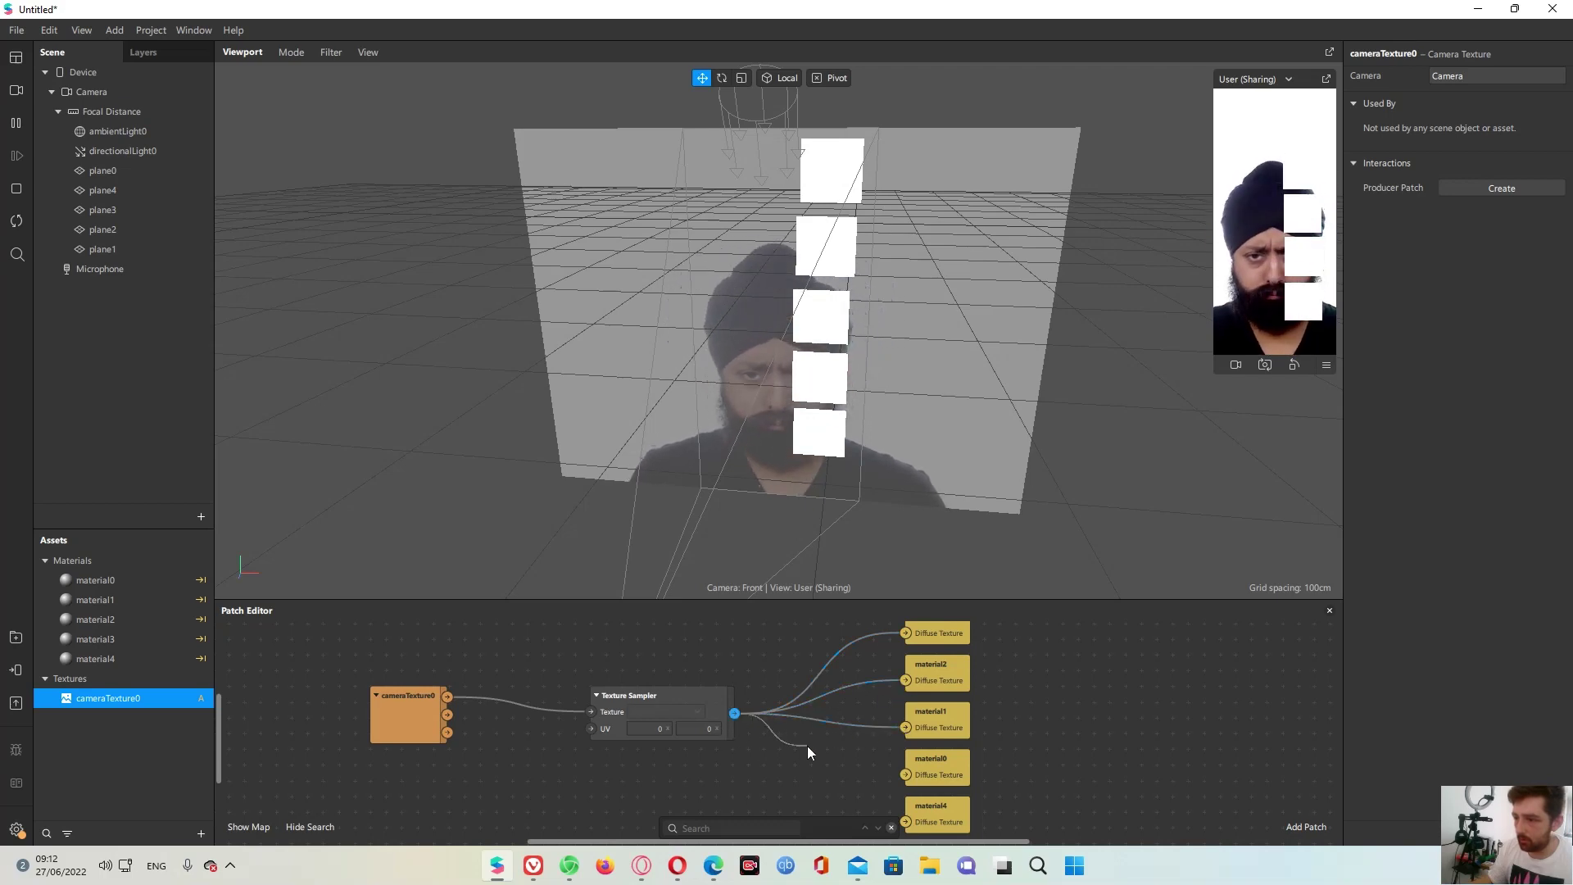
{"action": "left_click_drag", "start_coordinate": [808, 746], "coordinate": [861, 730]}
{"action": "left_click", "coordinate": [868, 726]}
{"action": "key", "text": "Delete"}
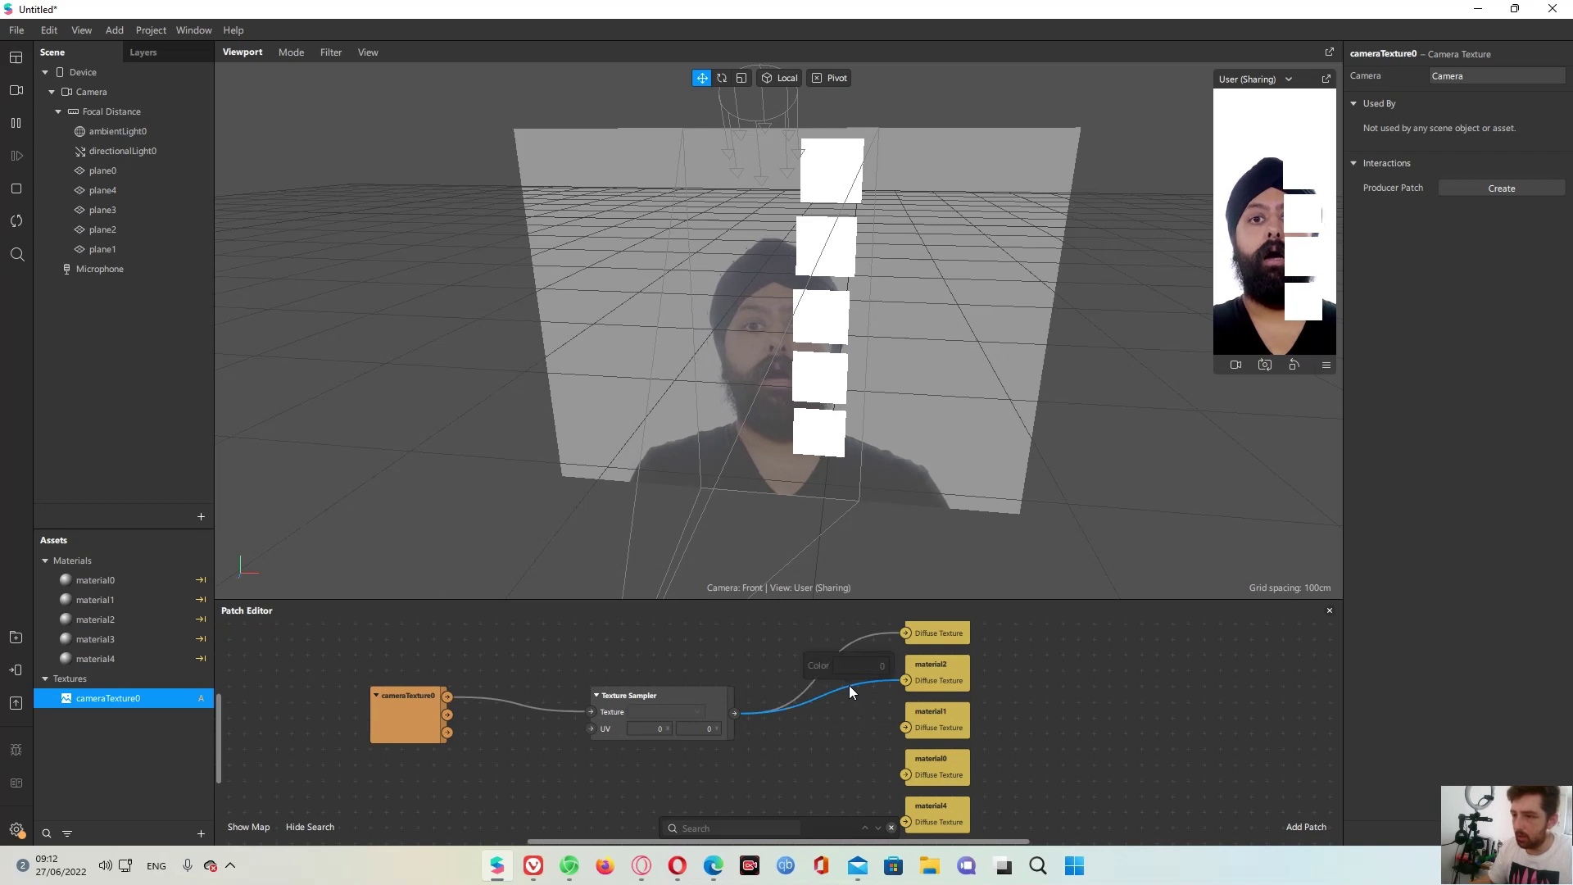
{"action": "key", "text": "Delete"}
{"action": "left_click_drag", "start_coordinate": [669, 713], "coordinate": [685, 640]}
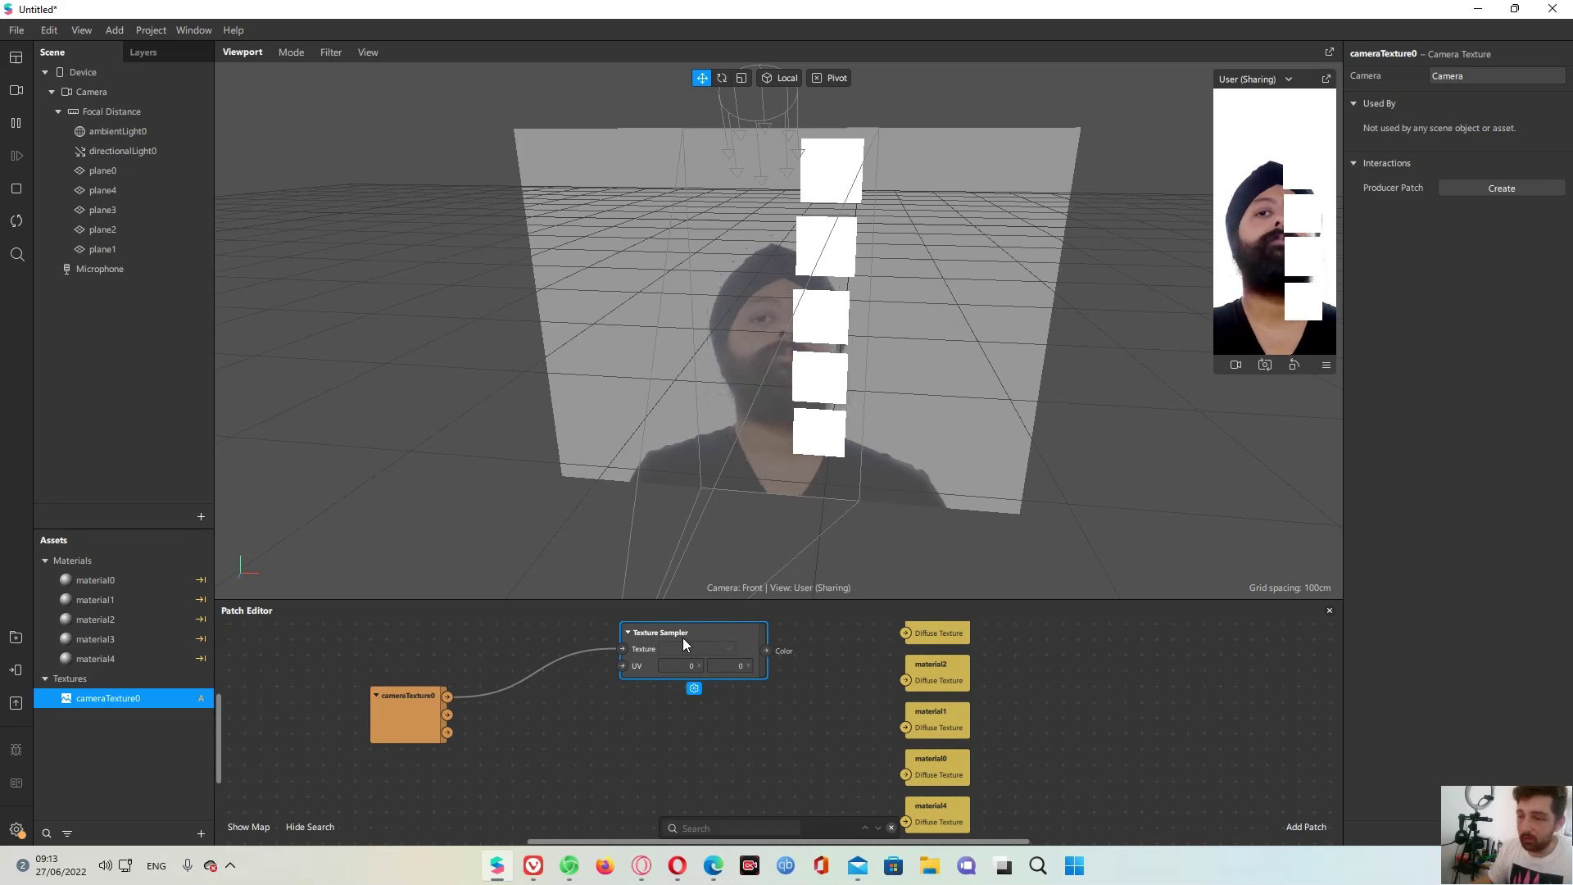
Duplicate the Texture Sampler into five copies and stack them in a column in an enlarged Patch Editor
{"action": "key", "text": "ctrl+d"}
{"action": "left_click_drag", "start_coordinate": [804, 721], "coordinate": [642, 711]}
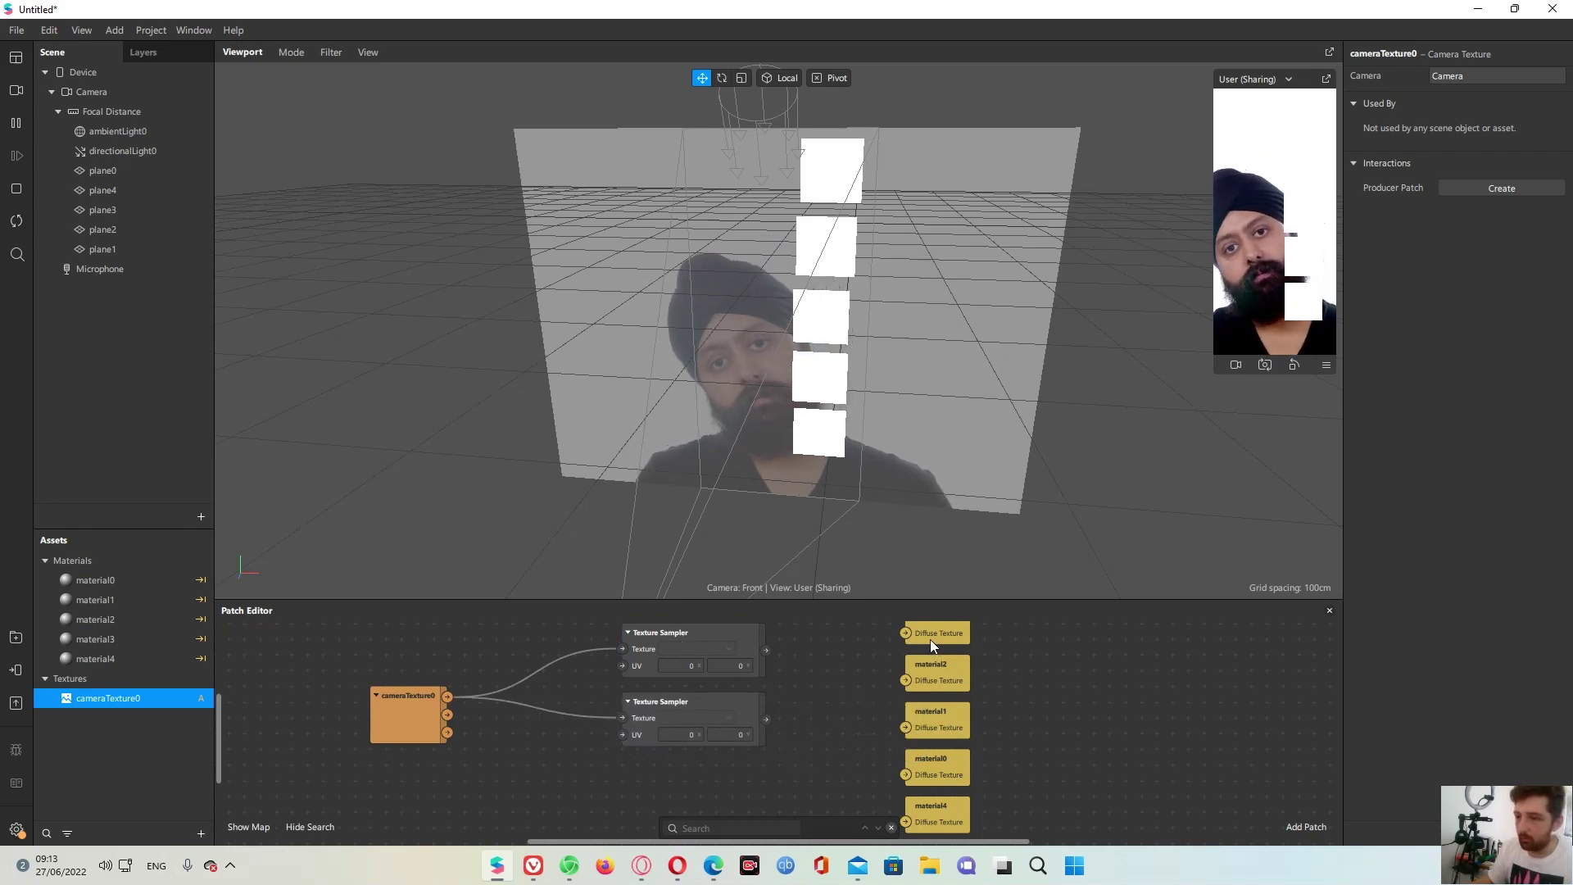
{"action": "scroll", "coordinate": [713, 656], "scroll_direction": "down", "scroll_amount": 1}
{"action": "key", "text": "ctrl+d"}
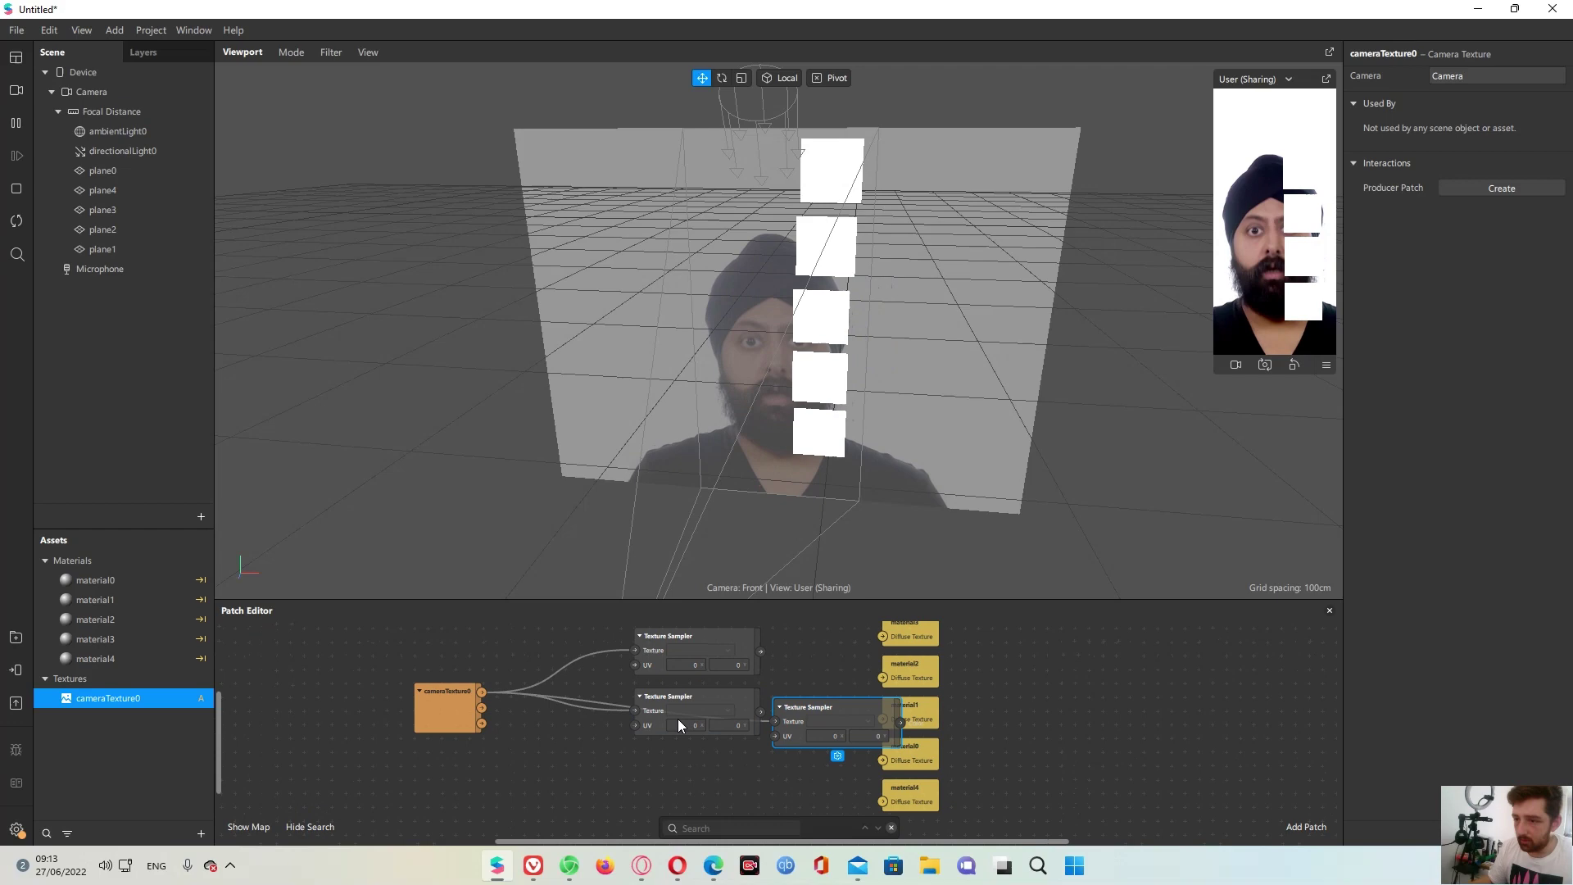
{"action": "left_click_drag", "start_coordinate": [804, 723], "coordinate": [688, 774]}
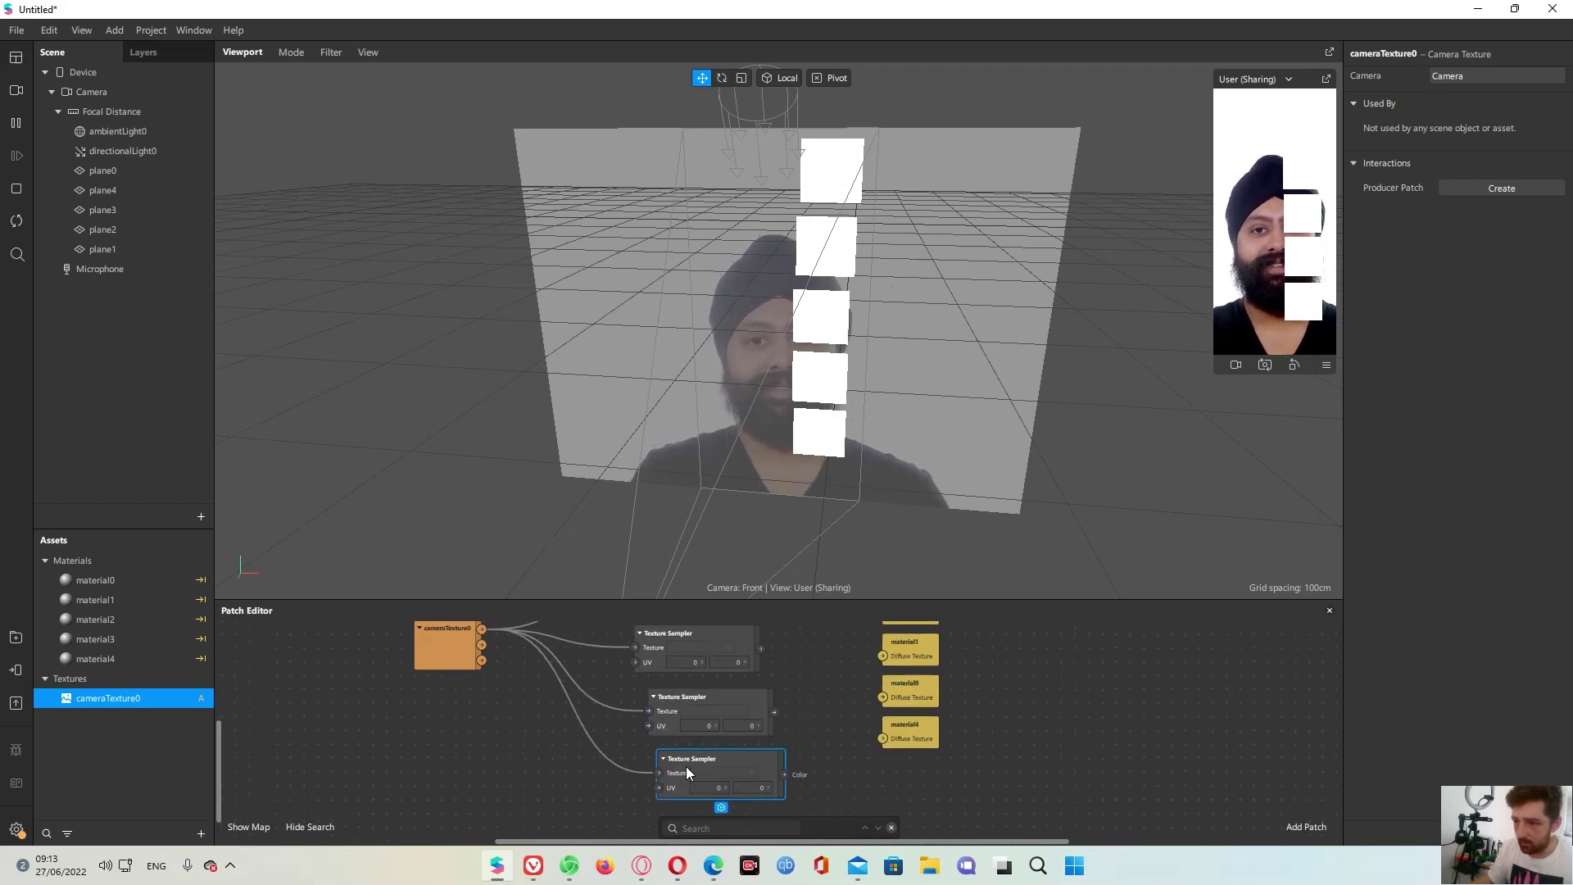
{"action": "left_click_drag", "start_coordinate": [756, 602], "coordinate": [759, 325]}
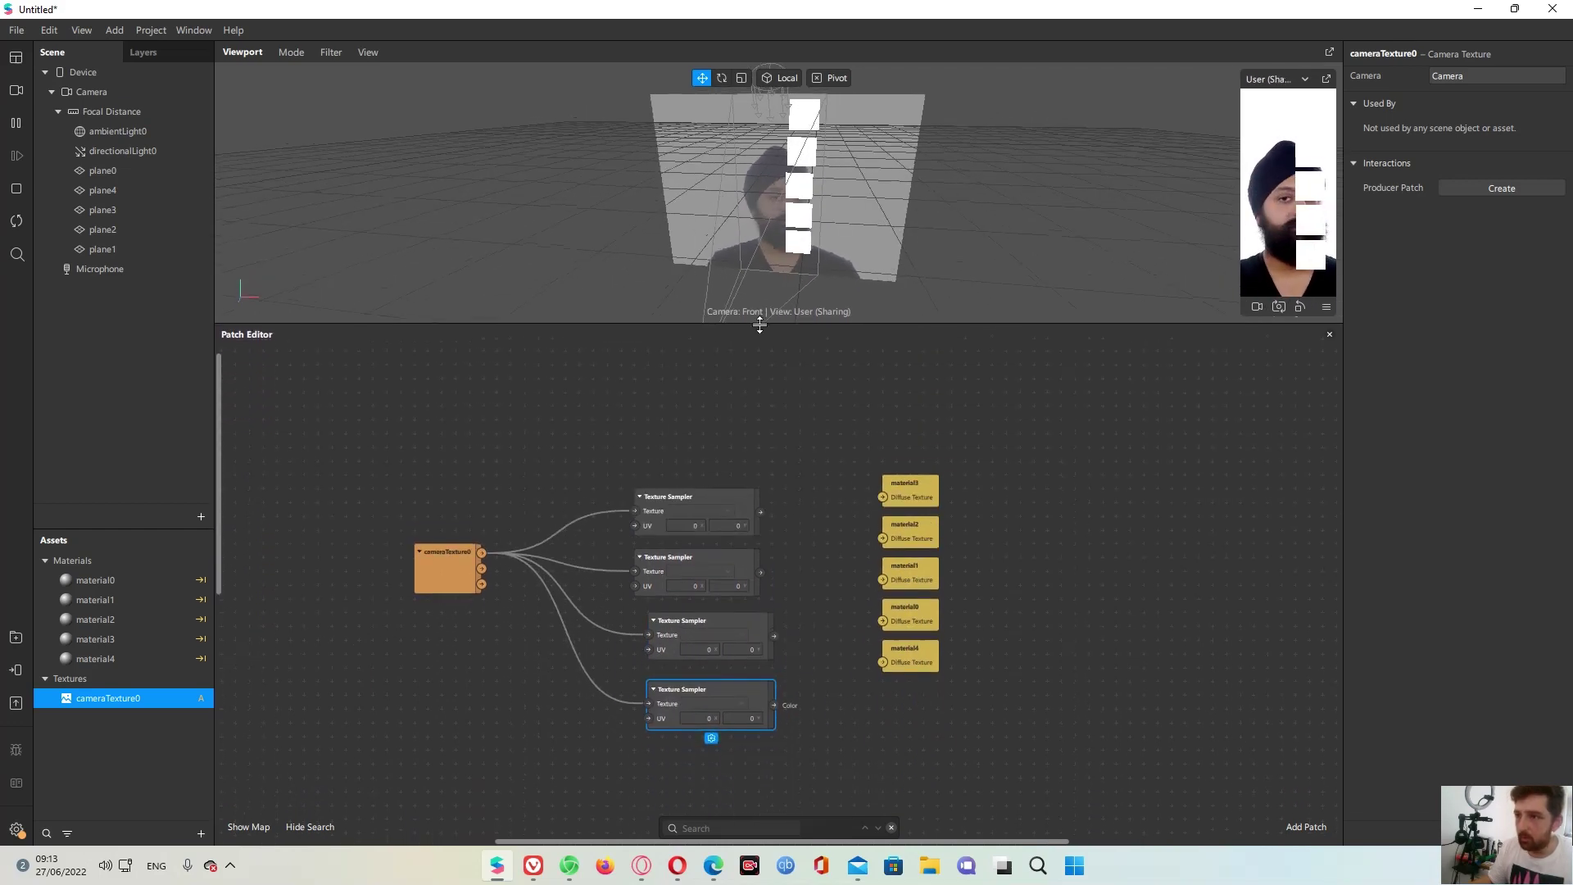
{"action": "left_click_drag", "start_coordinate": [668, 497], "coordinate": [667, 426]}
{"action": "left_click_drag", "start_coordinate": [668, 557], "coordinate": [668, 496]}
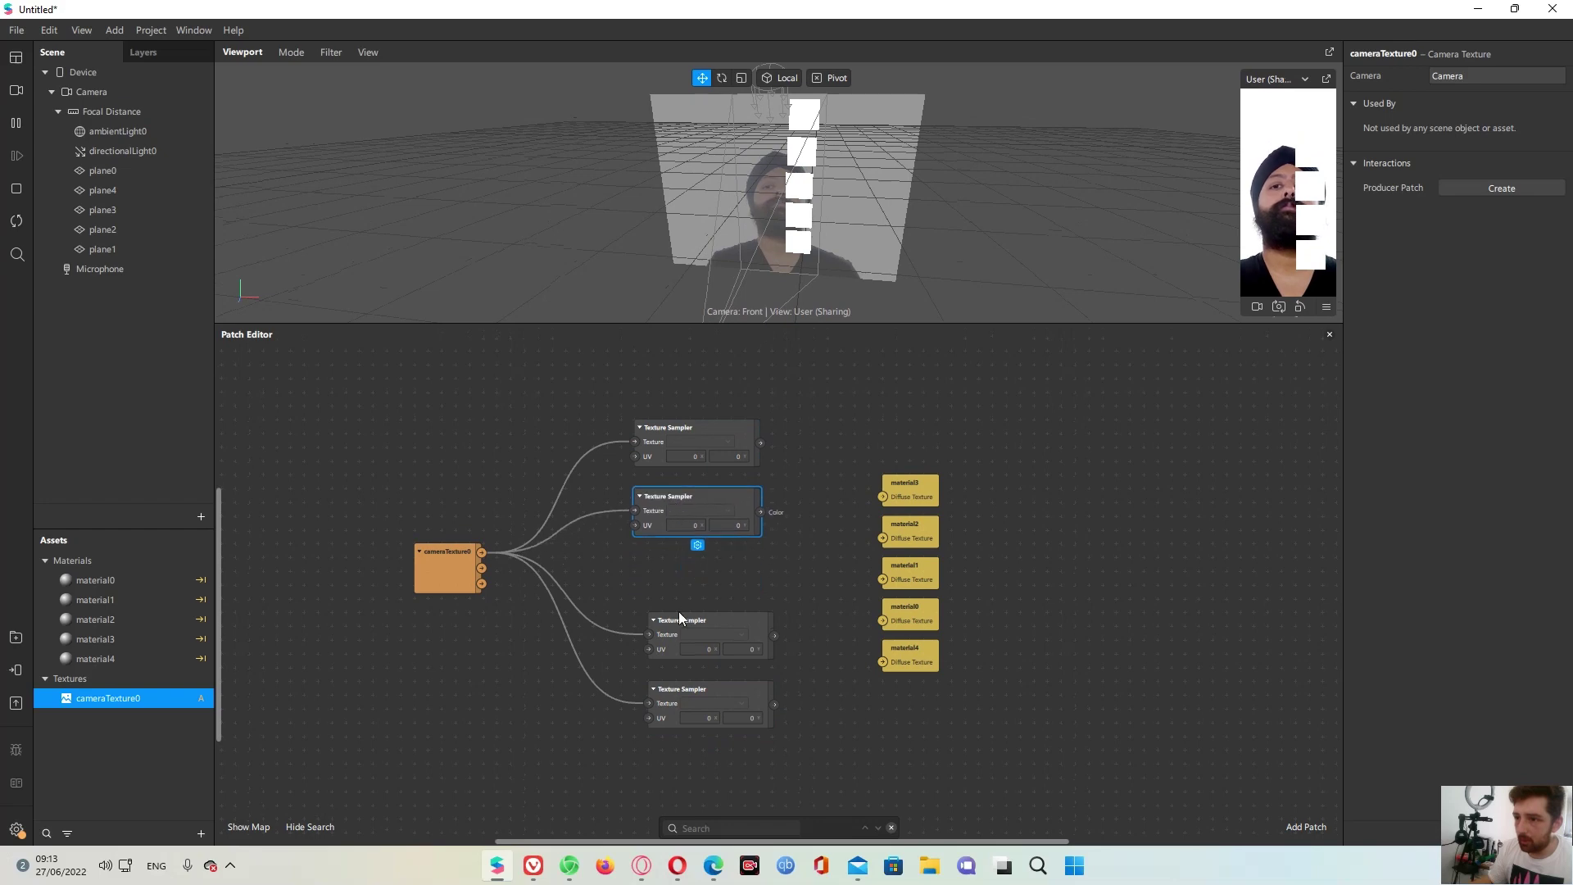
{"action": "left_click_drag", "start_coordinate": [680, 619], "coordinate": [666, 564]}
{"action": "left_click_drag", "start_coordinate": [680, 689], "coordinate": [667, 633]}
{"action": "key", "text": "ctrl+v"}
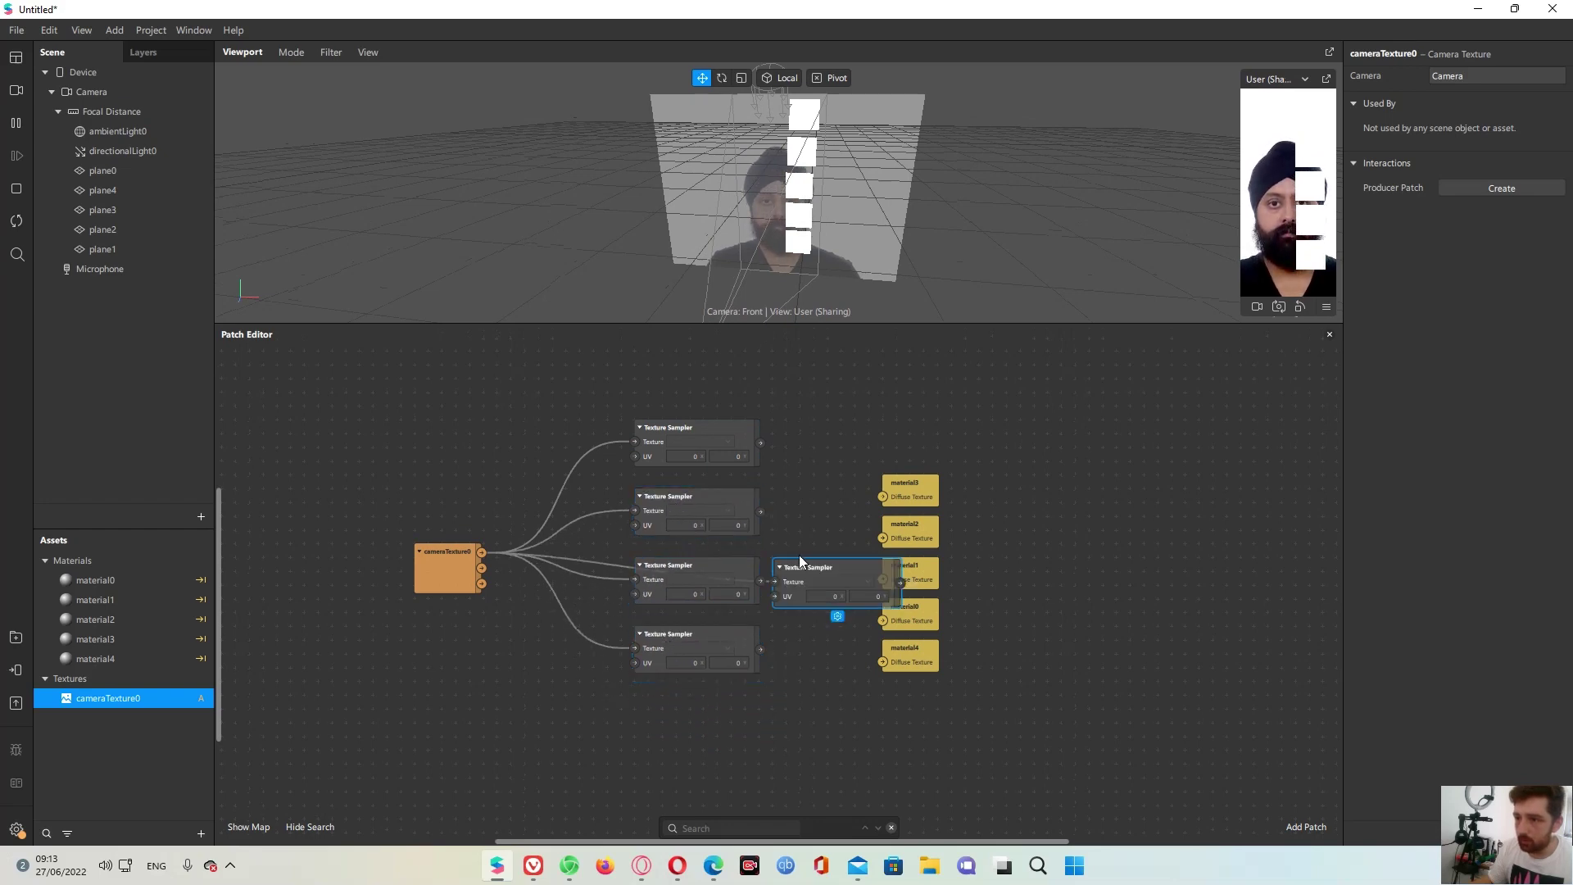
{"action": "left_click_drag", "start_coordinate": [801, 561], "coordinate": [661, 698]}
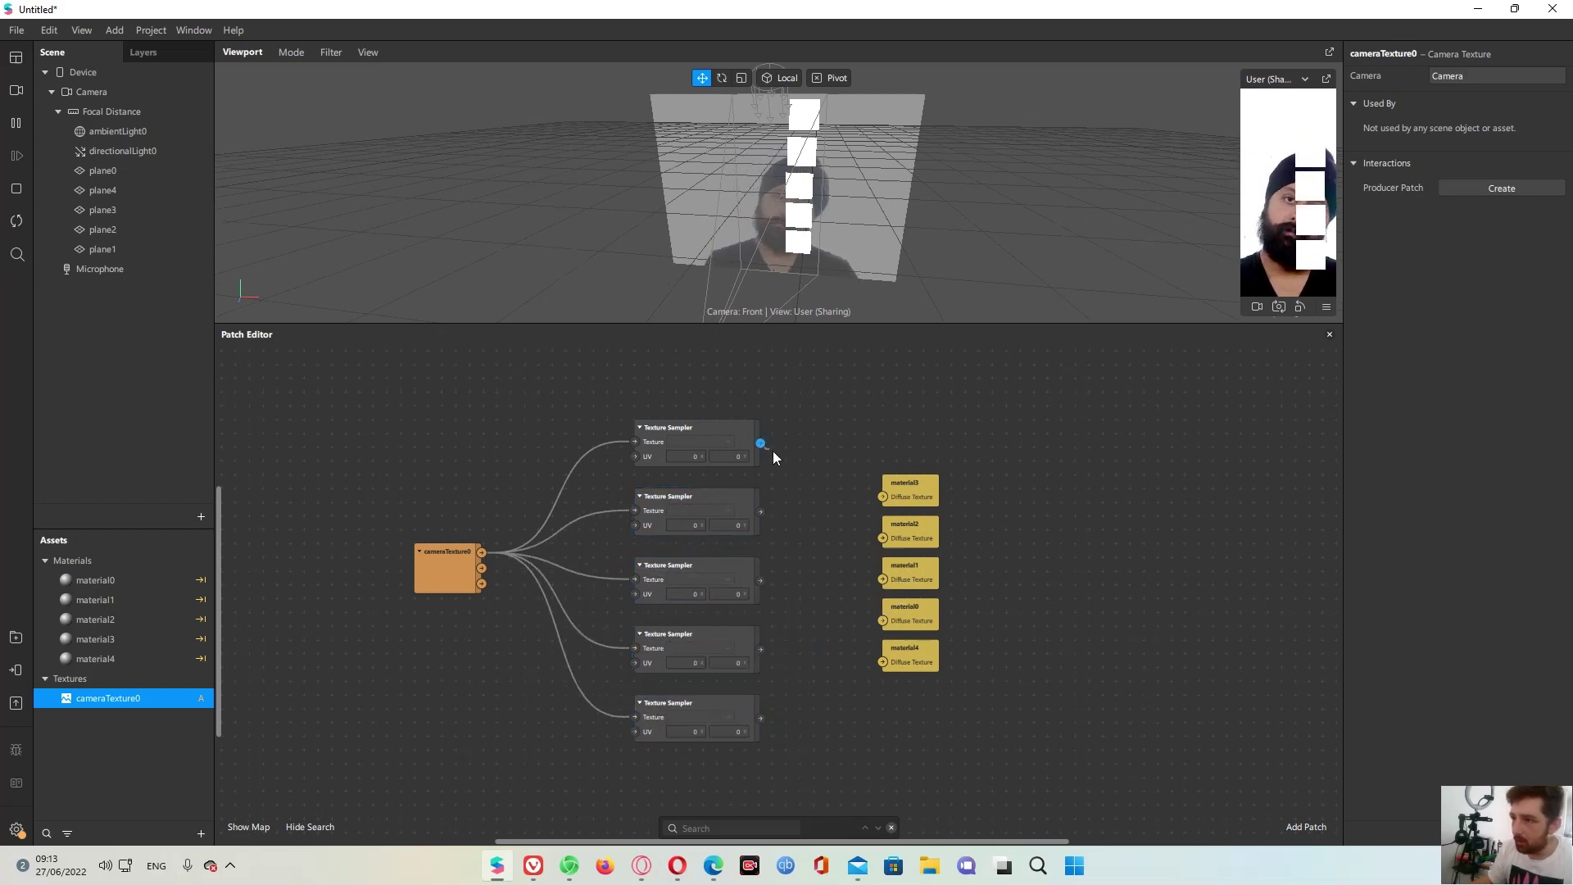
Wire the samplers' outputs to the materials' Diffuse Textures, starting with material3 and material2
{"action": "left_click_drag", "start_coordinate": [762, 444], "coordinate": [883, 497]}
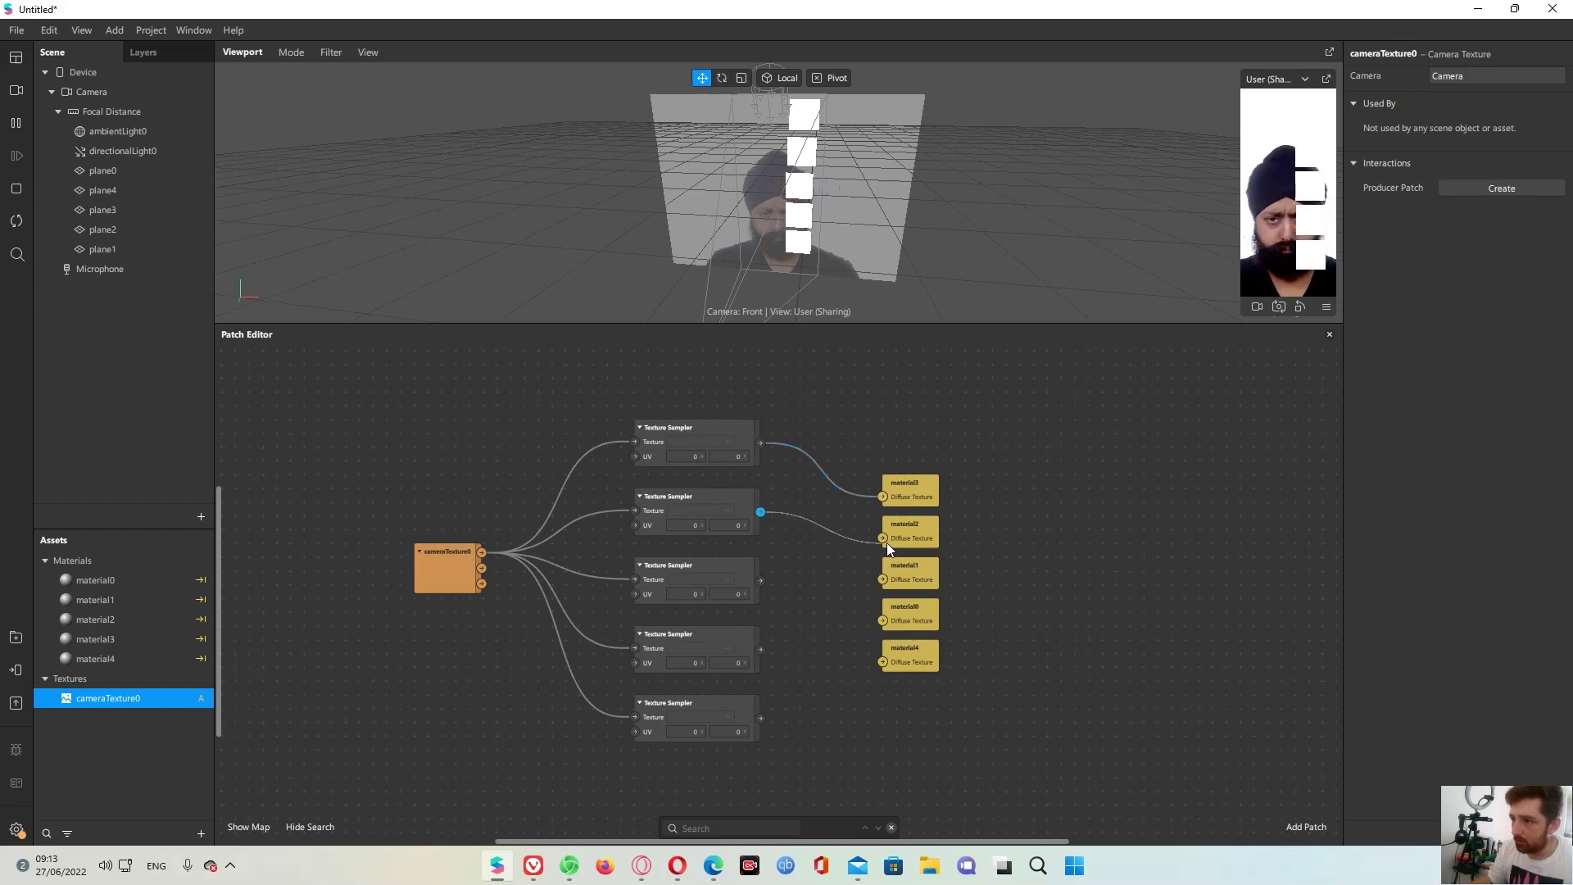
{"action": "left_click_drag", "start_coordinate": [886, 542], "coordinate": [883, 538]}
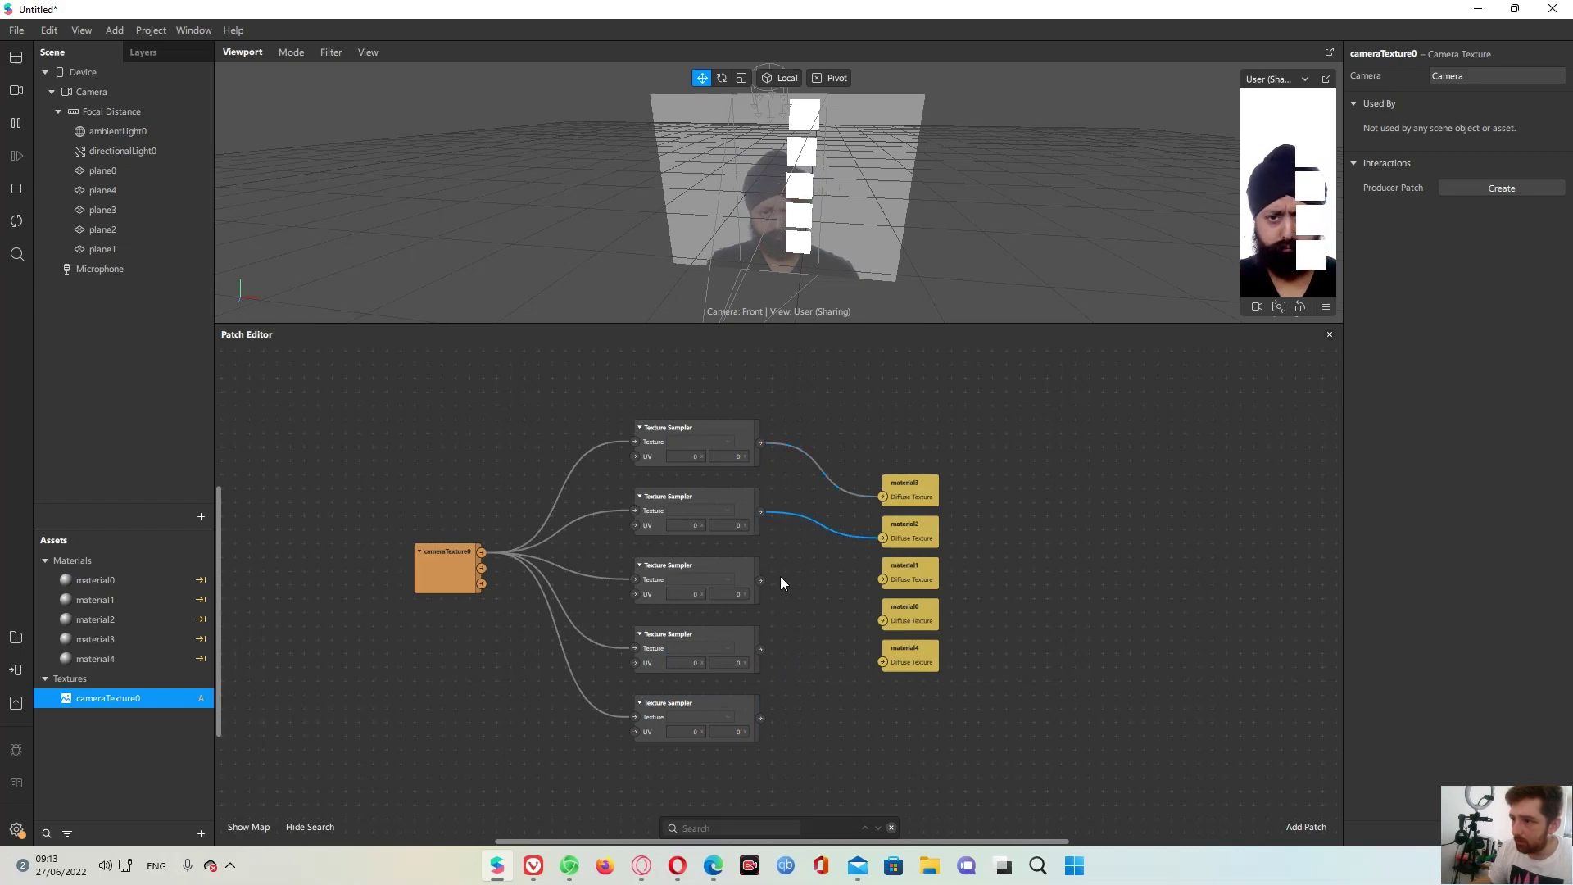
{"action": "double_click", "coordinate": [728, 526]}
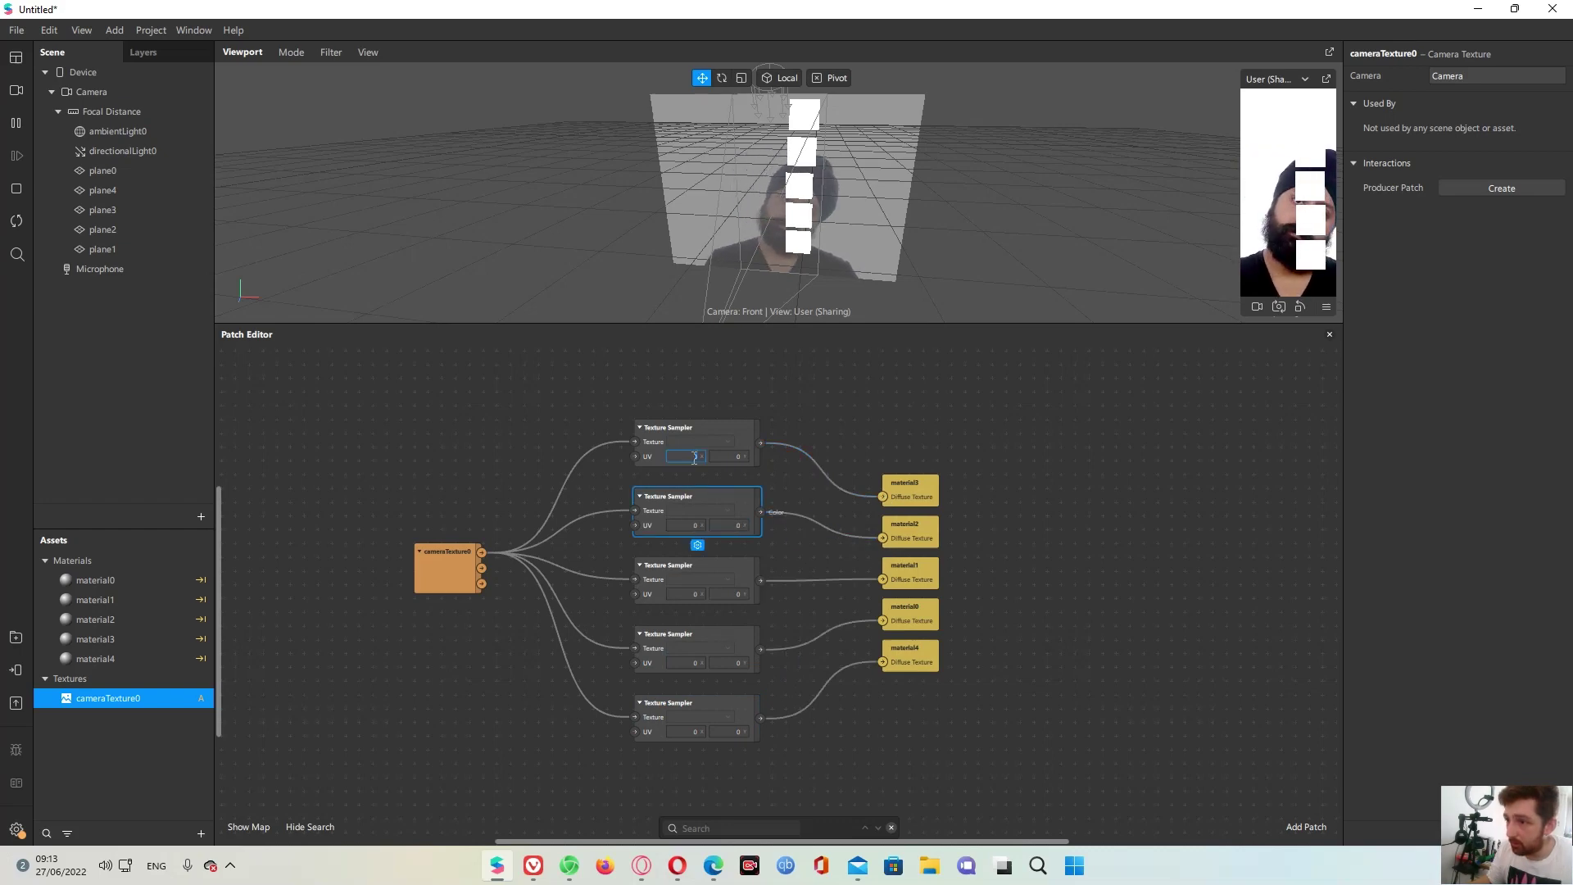
Enter the samplers' V coordinates: 0 for the top sampler, 0.5 for the third, 1 for the fifth
{"action": "type", "text": "0"}
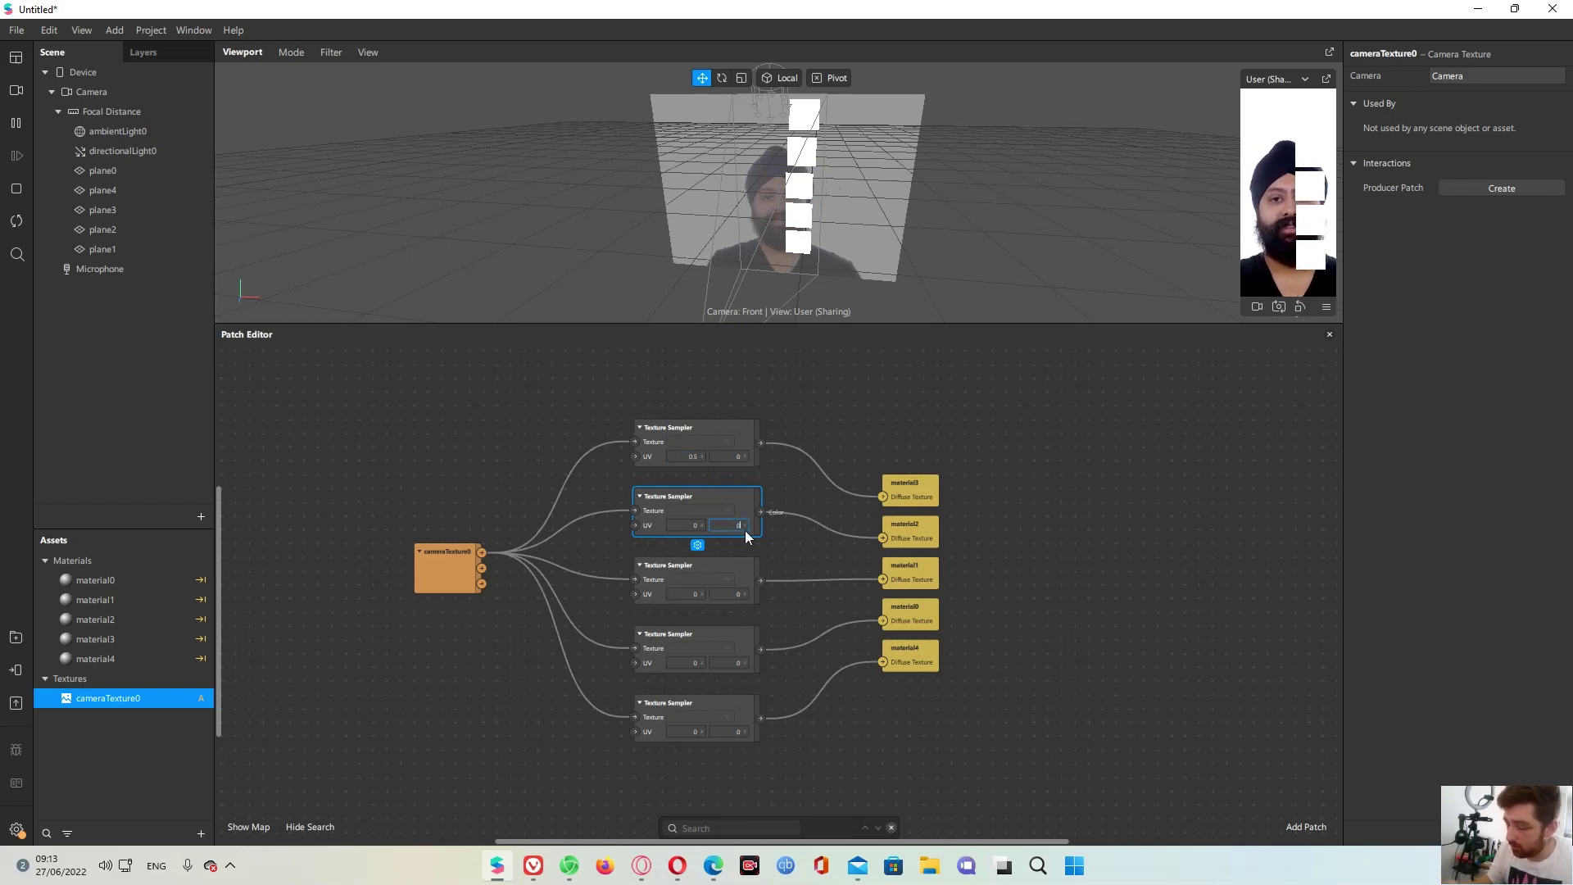
{"action": "left_click", "coordinate": [735, 595]}
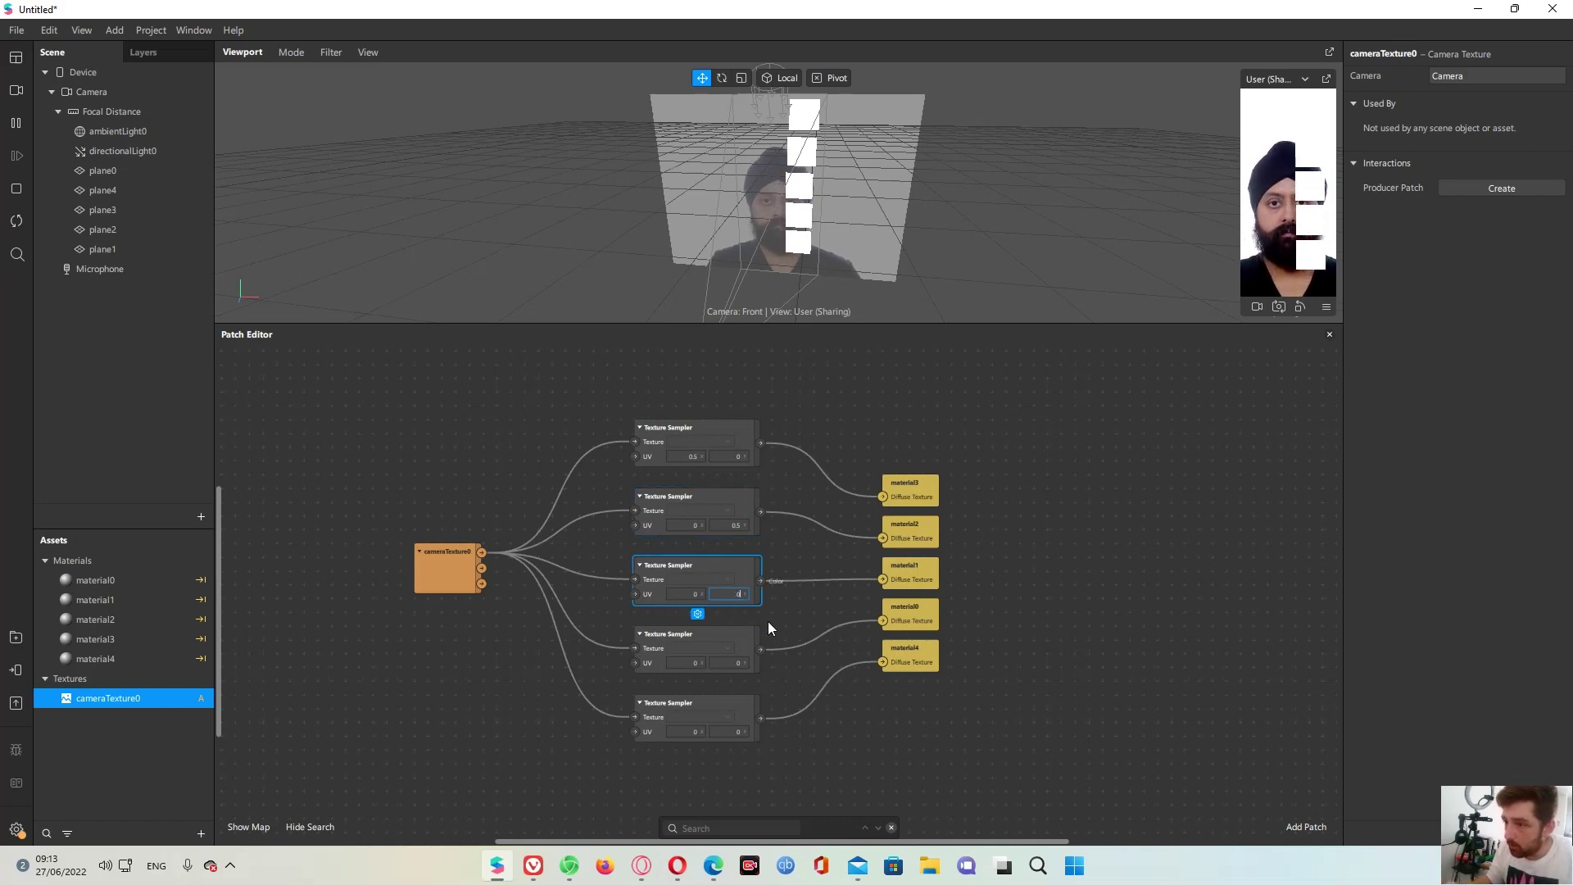
{"action": "type", "text": ".5"}
{"action": "left_click", "coordinate": [733, 525]}
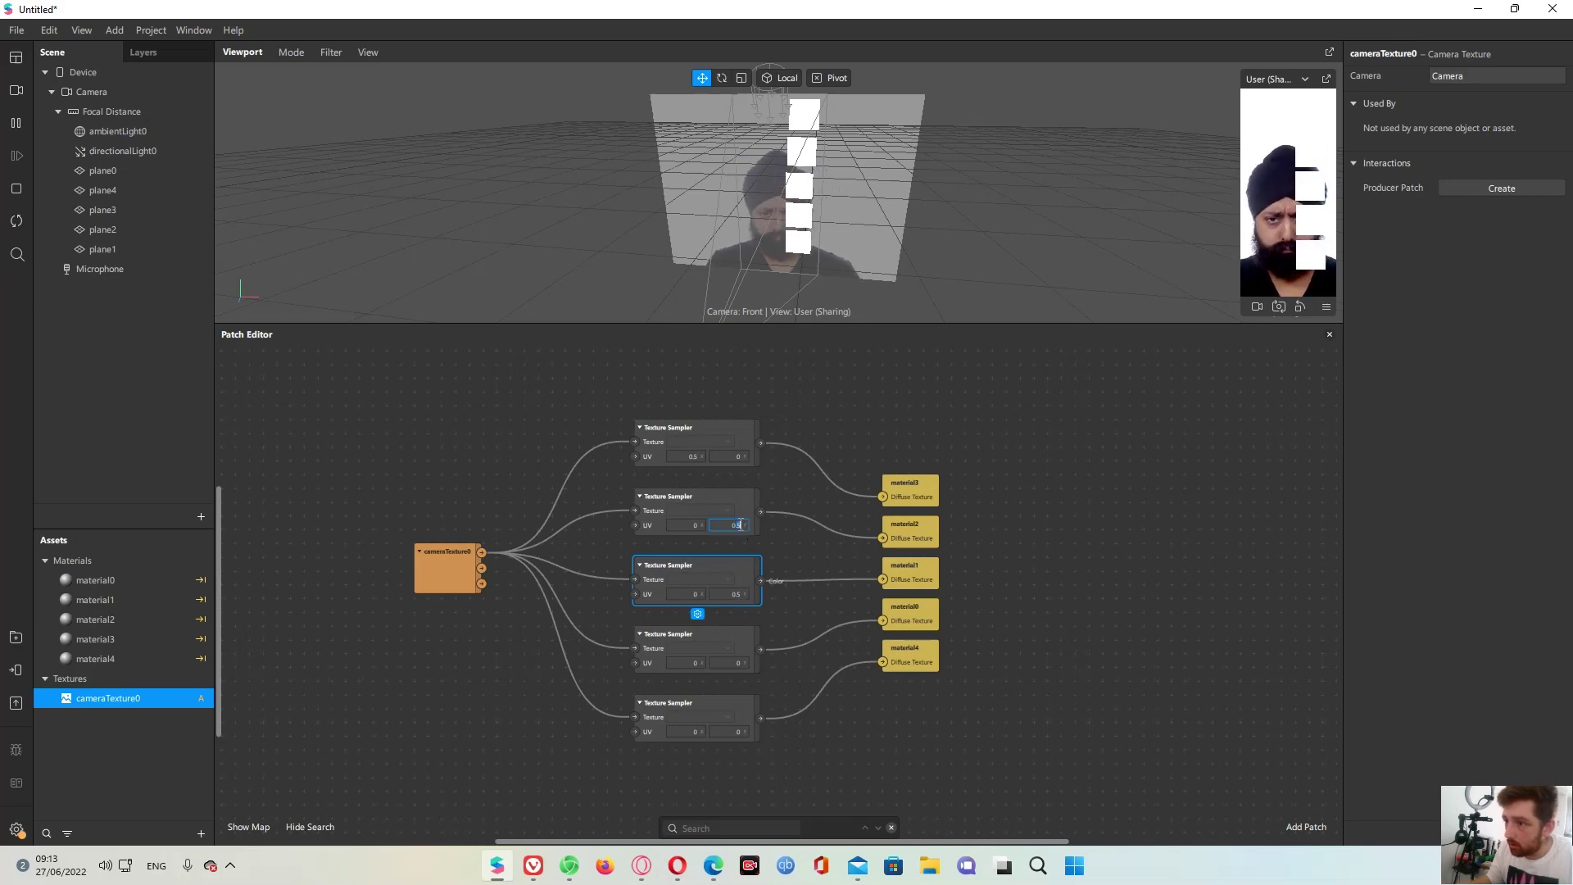
{"action": "type", "text": "0"}
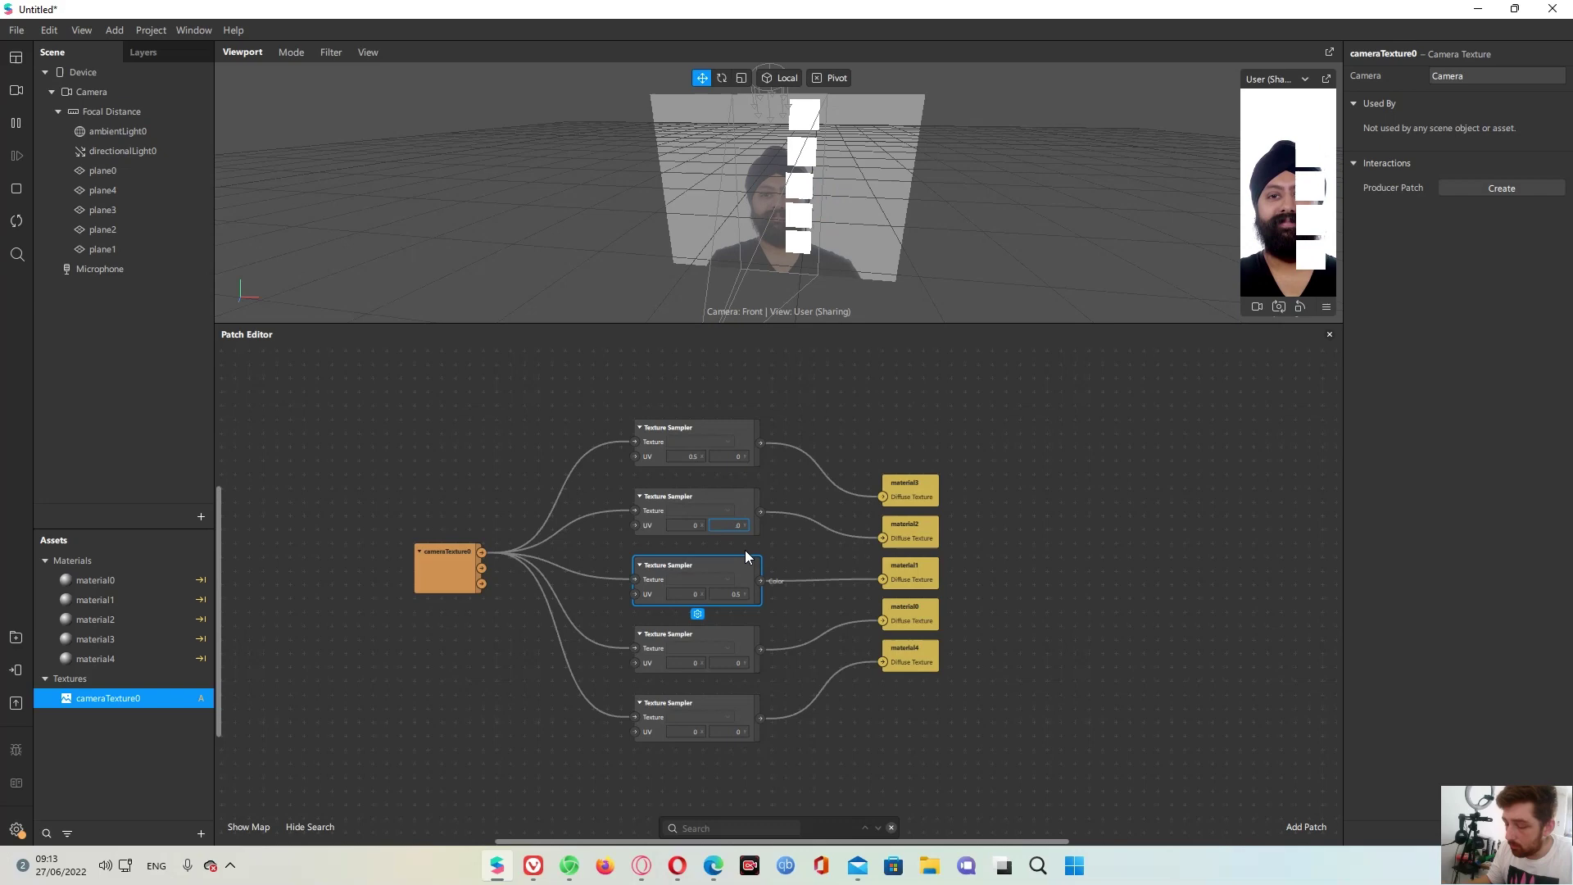
{"action": "left_click", "coordinate": [736, 663]}
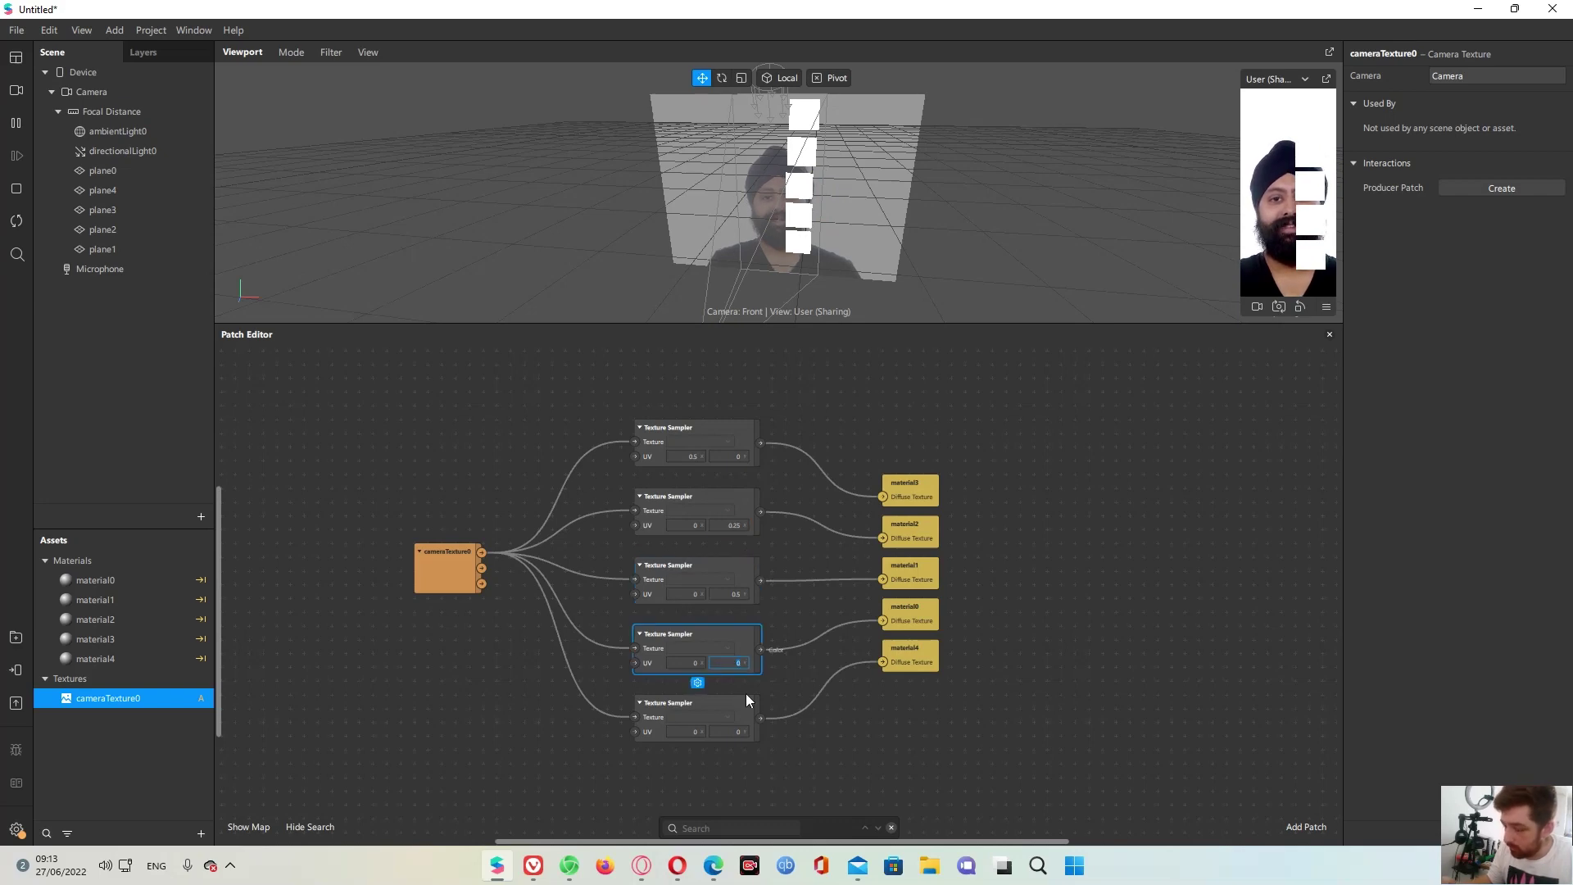
{"action": "left_click", "coordinate": [736, 731]}
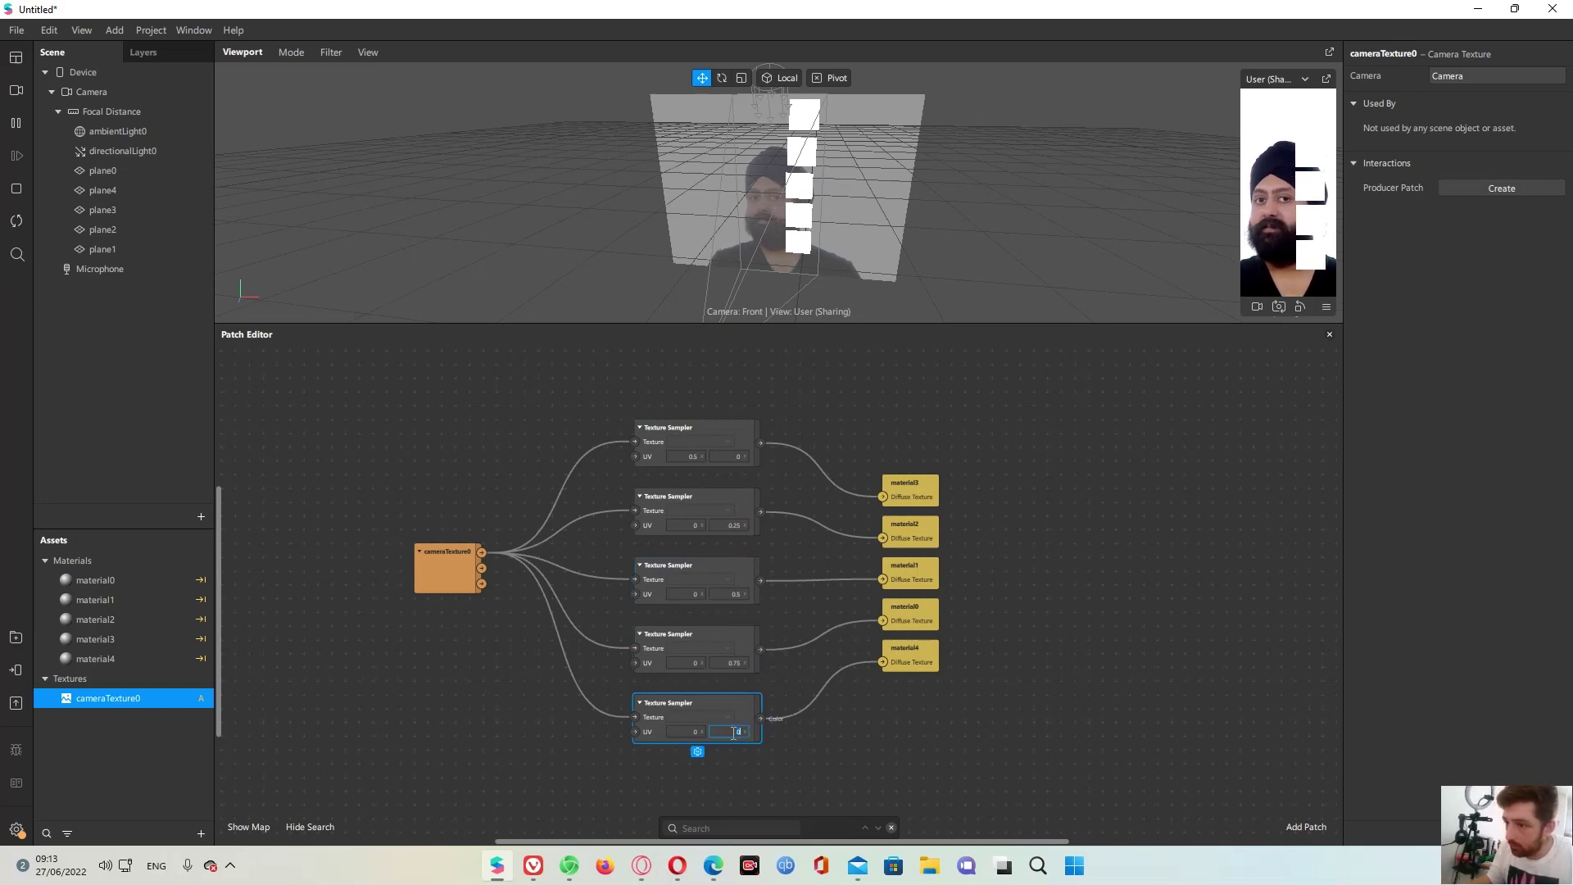
{"action": "type", "text": "1"}
{"action": "key", "text": "Return"}
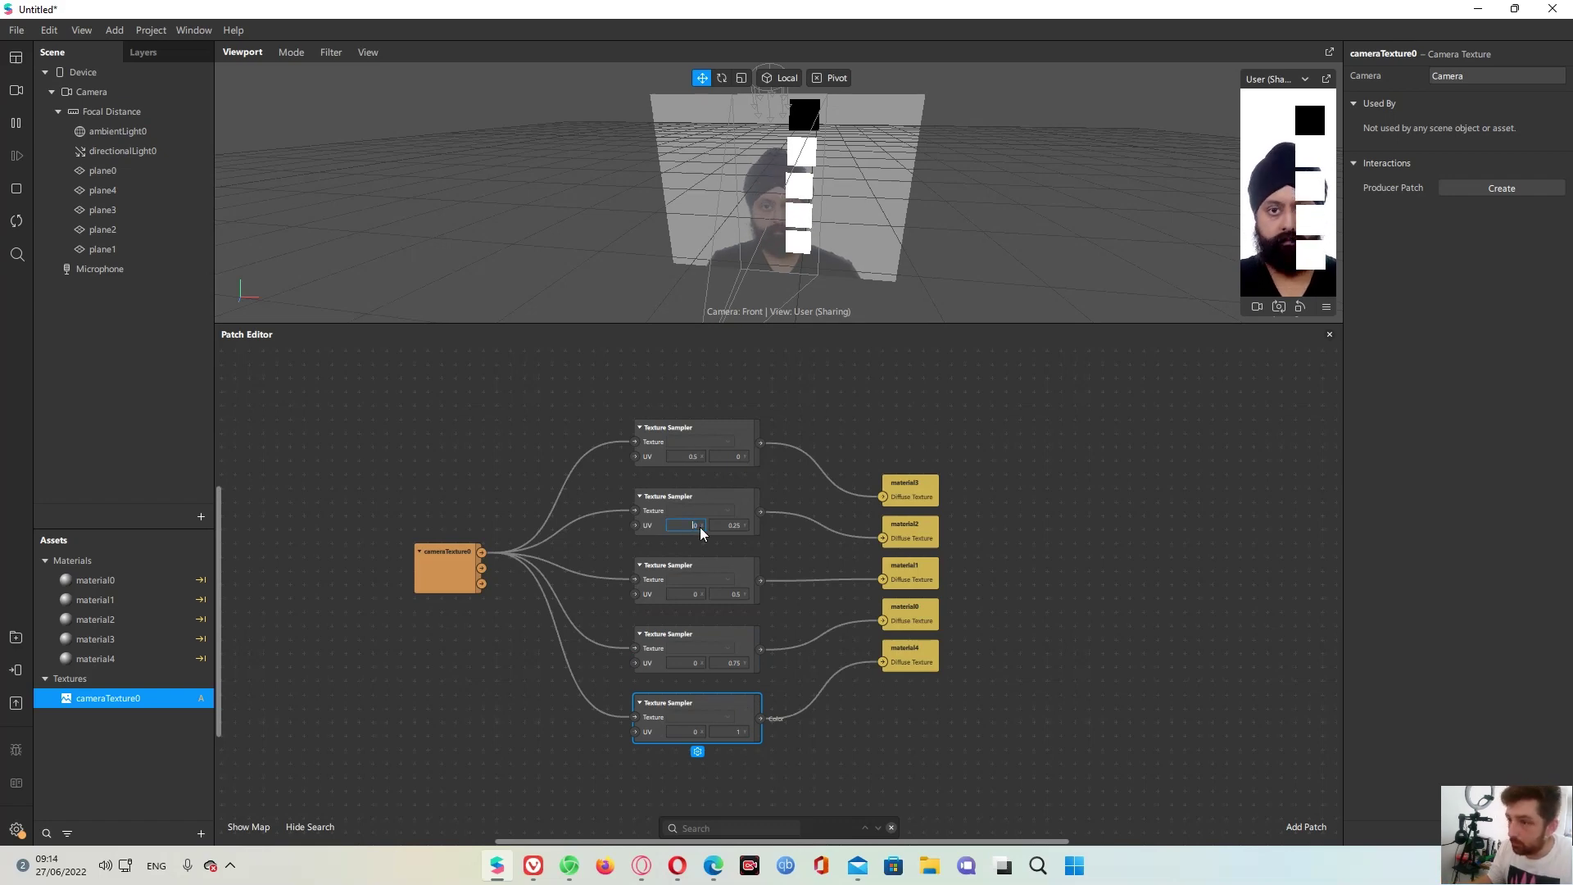
Set the U coordinate of the third, fourth and fifth samplers to 0.5
{"action": "left_click", "coordinate": [693, 594]}
{"action": "type", "text": "0.5"}
{"action": "key", "text": "Return"}
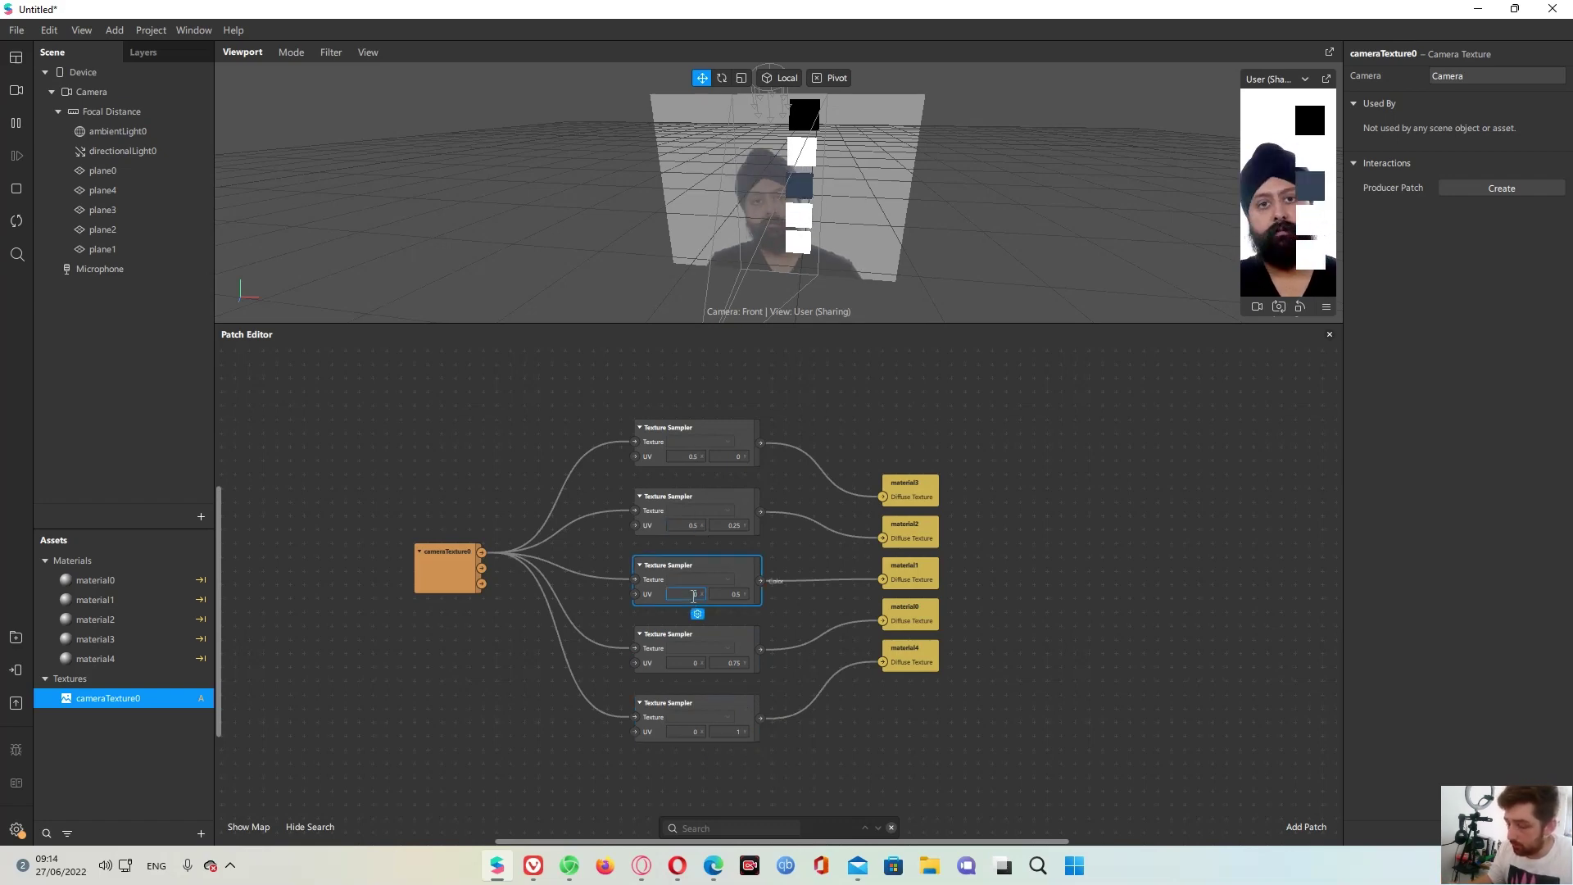
{"action": "left_click", "coordinate": [687, 663]}
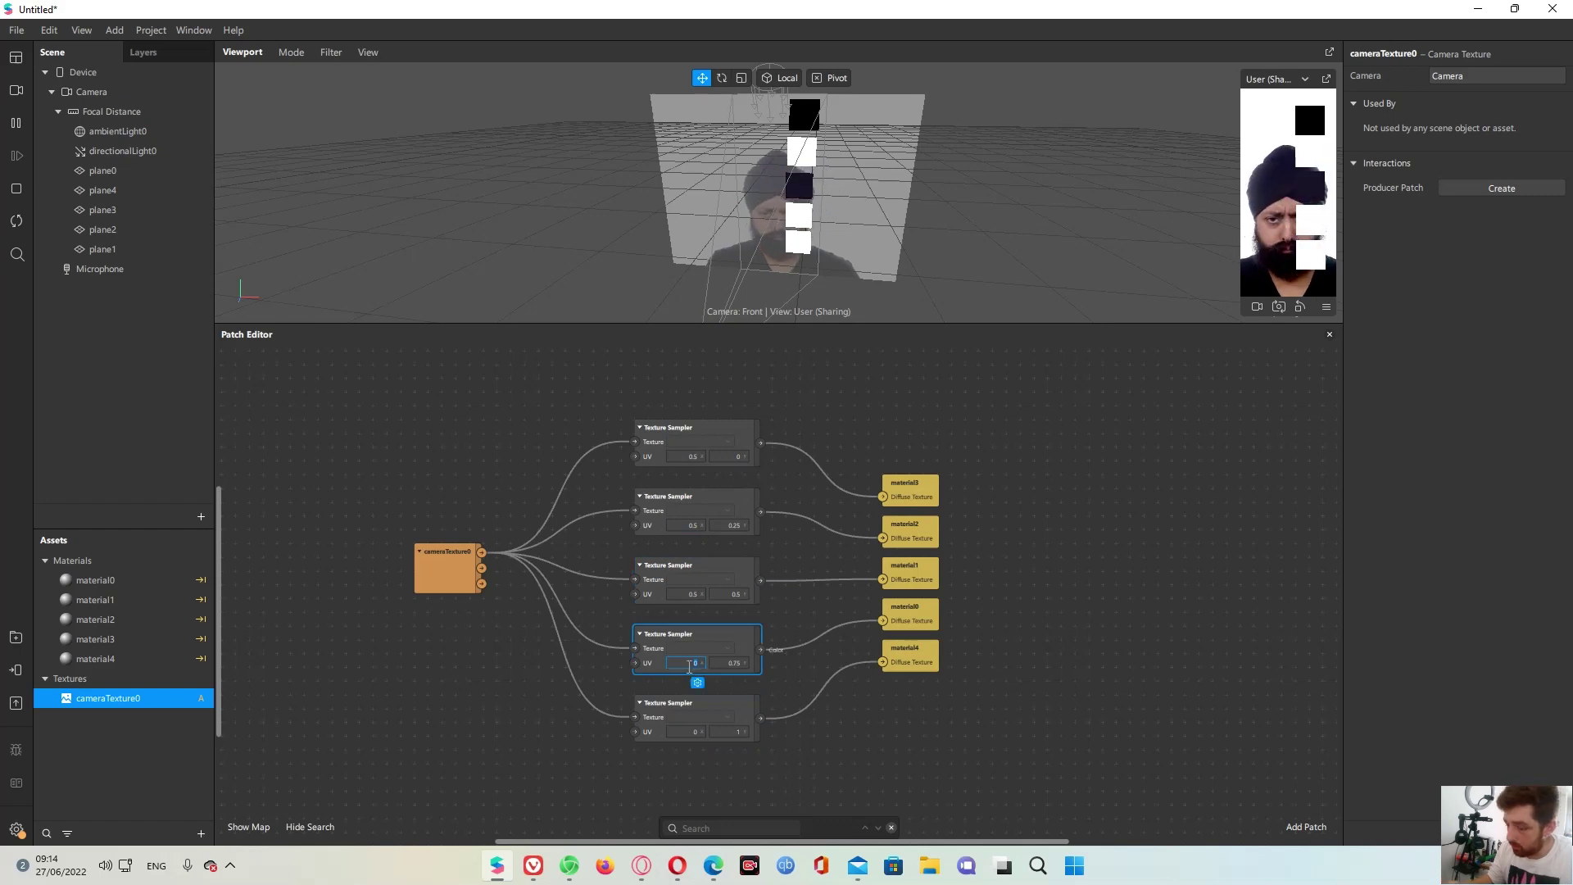
{"action": "type", "text": "0.5"}
{"action": "key", "text": "Return"}
{"action": "left_click", "coordinate": [698, 733]}
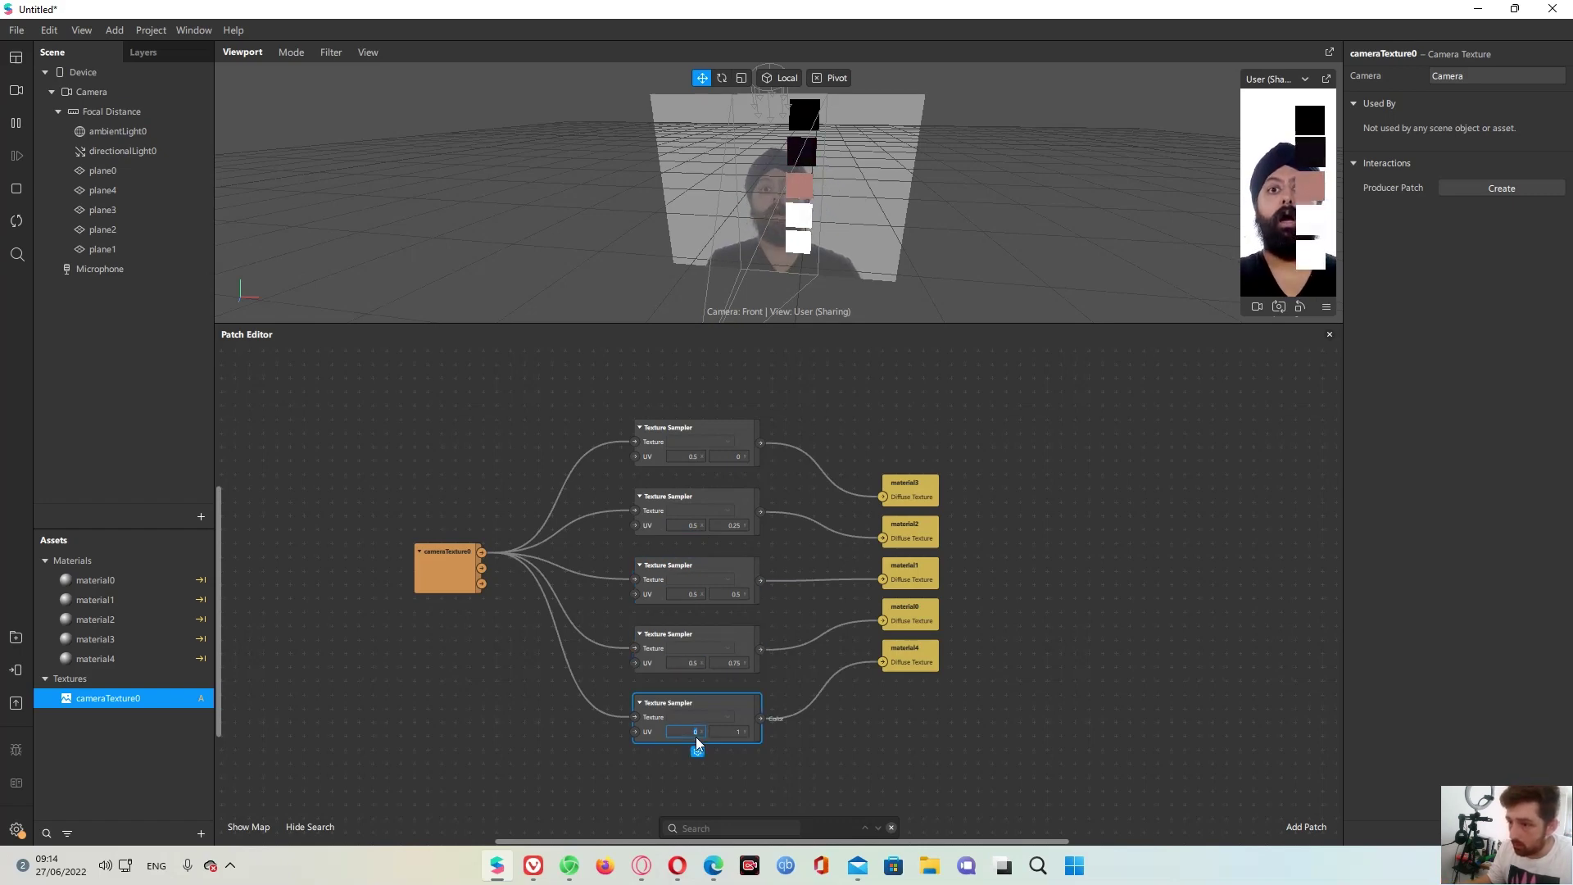
{"action": "key", "text": "Return"}
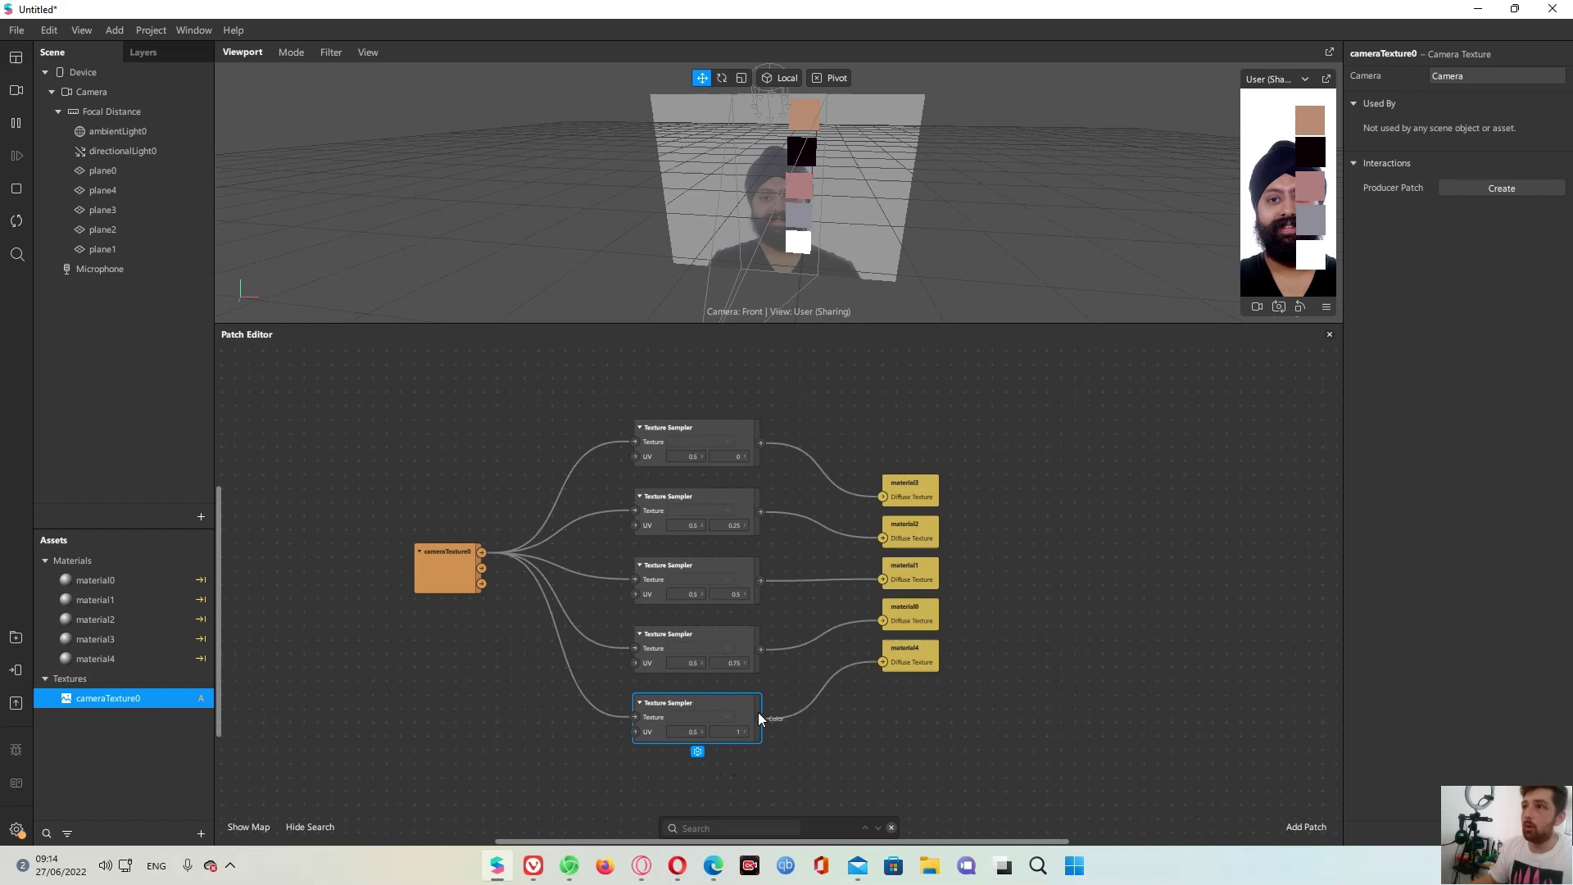